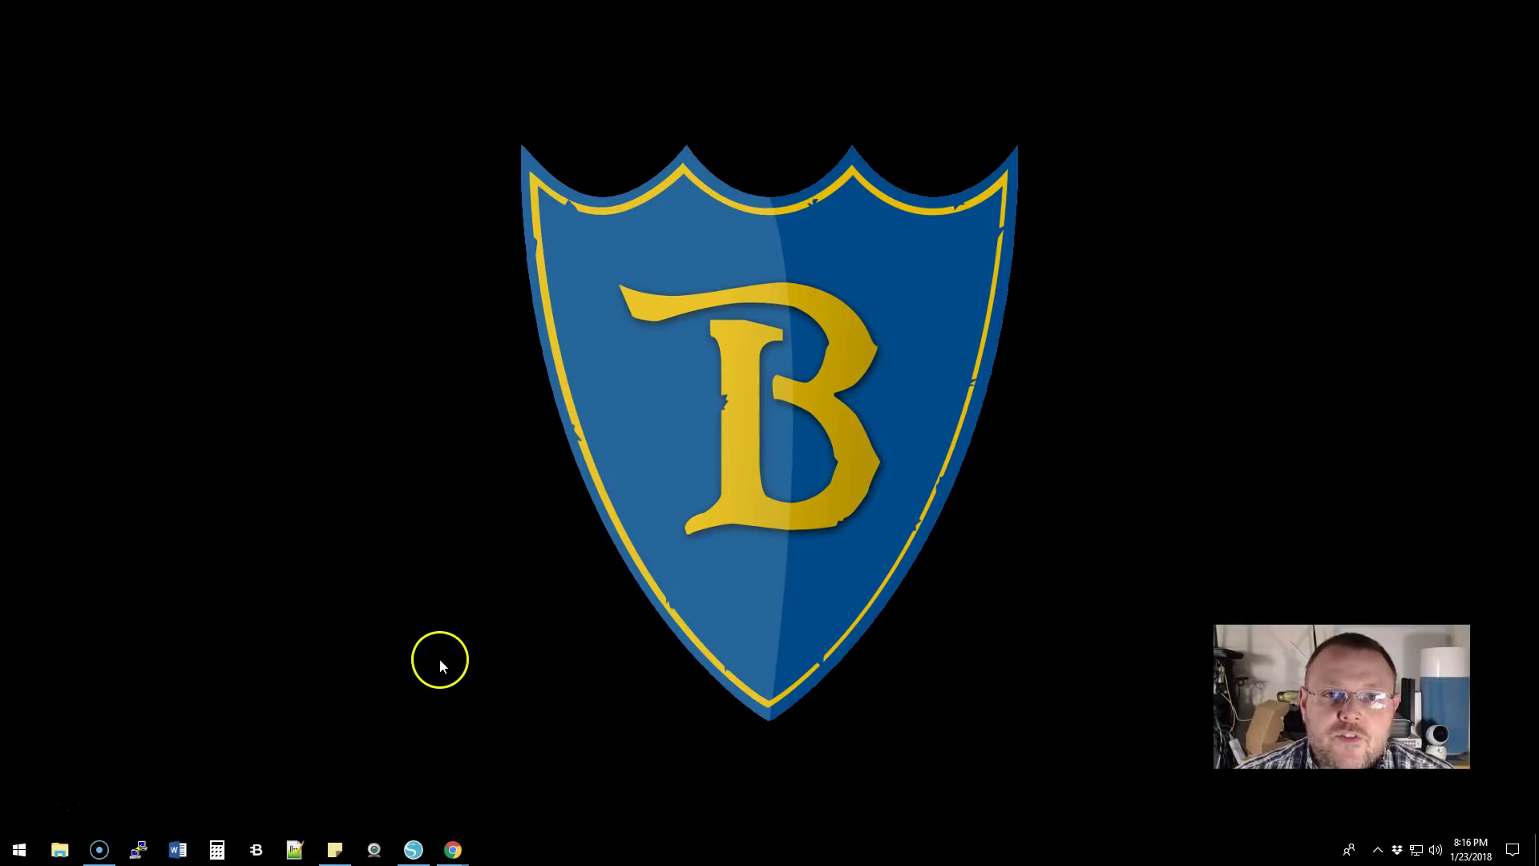
- Restore the Chrome window showing the EdgeMAX EdgeSwitch software release v1.7.3 article
mouse_move(471, 859)
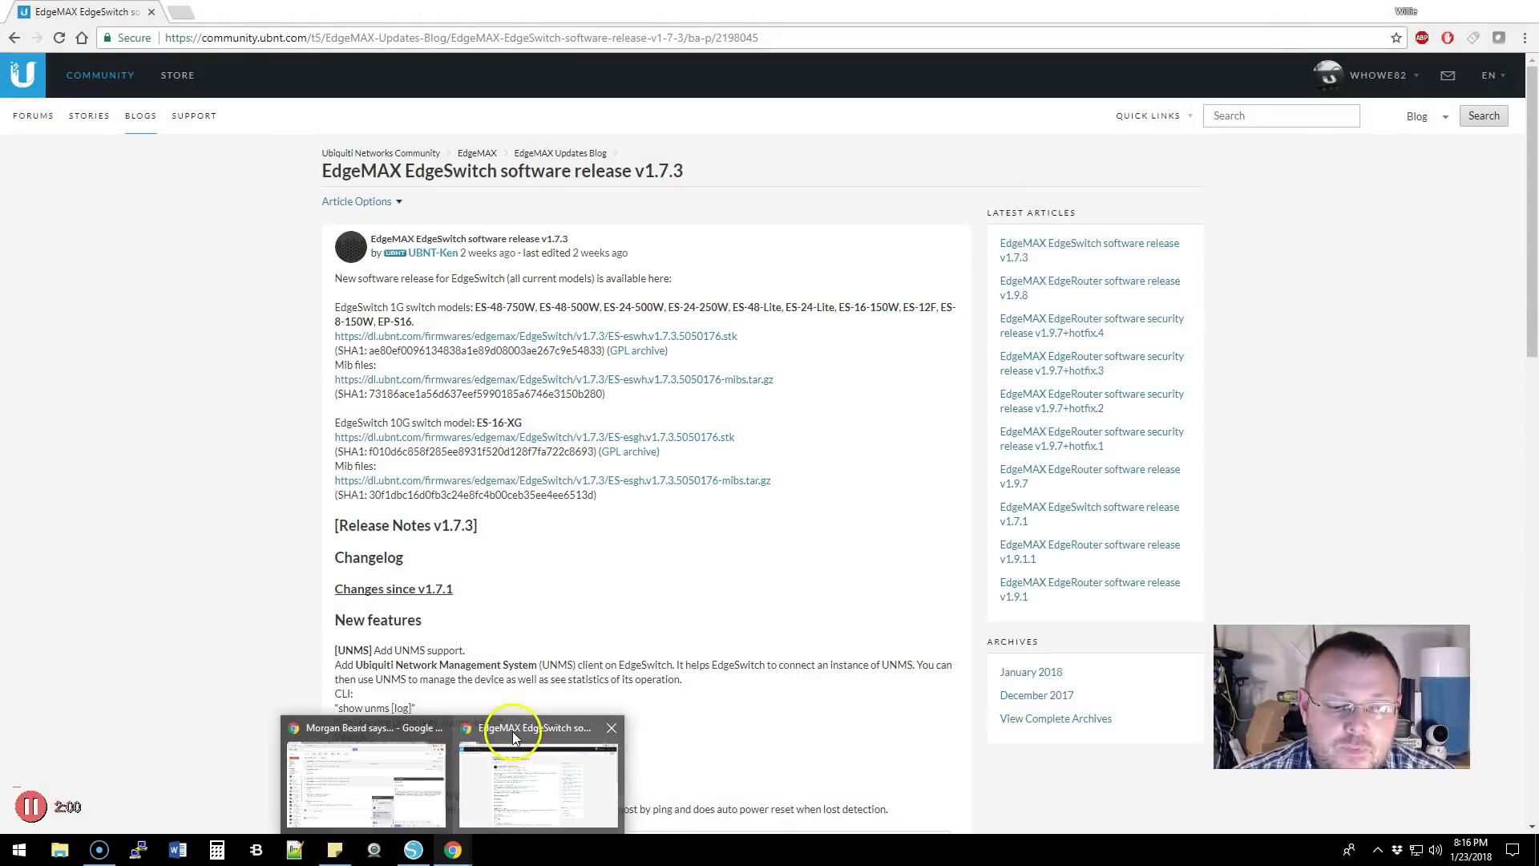
click(512, 731)
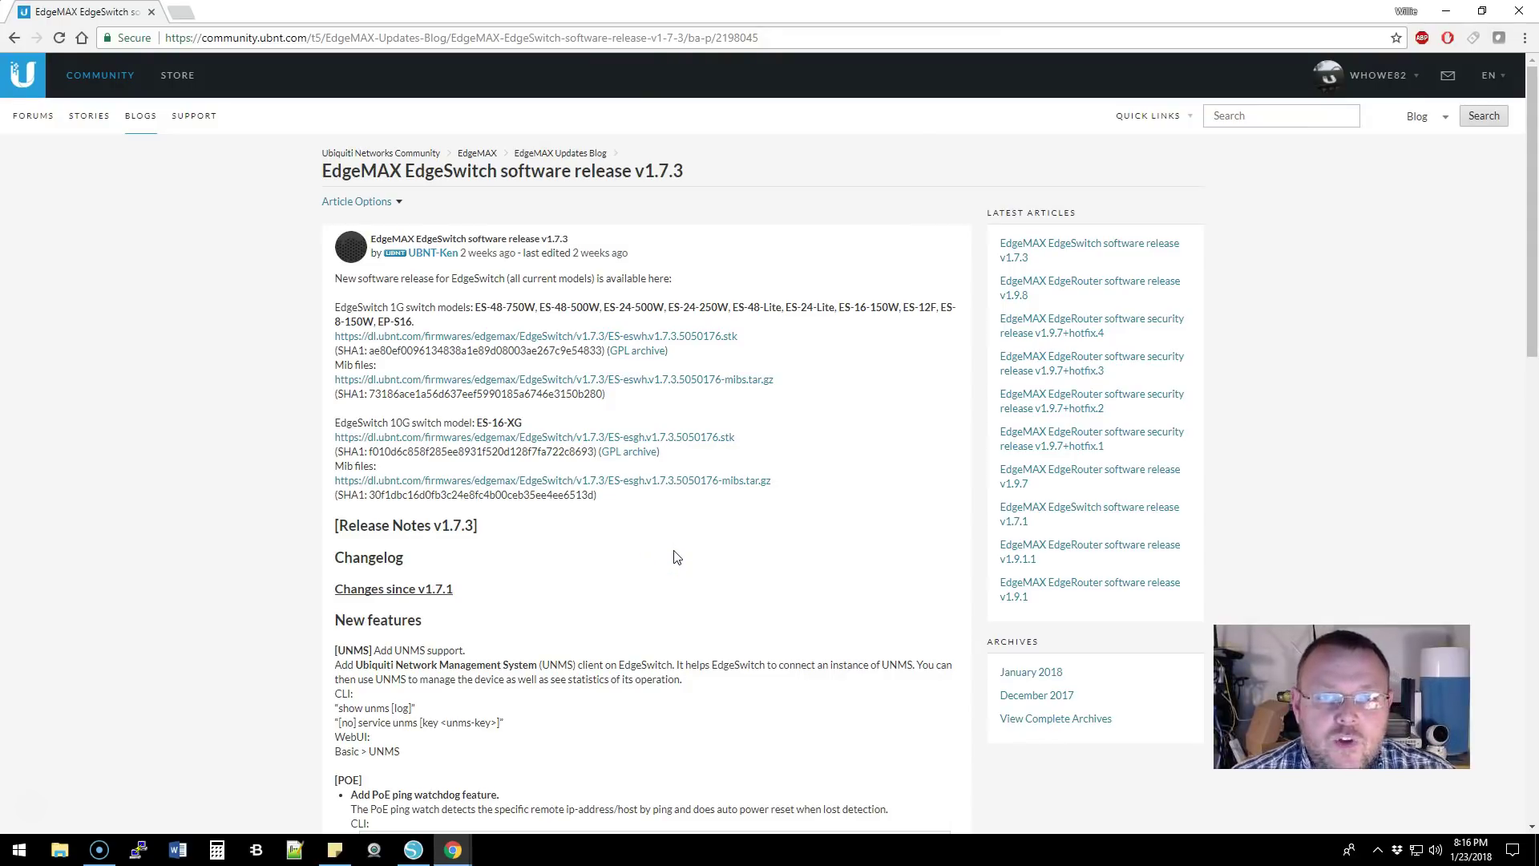
click(1152, 755)
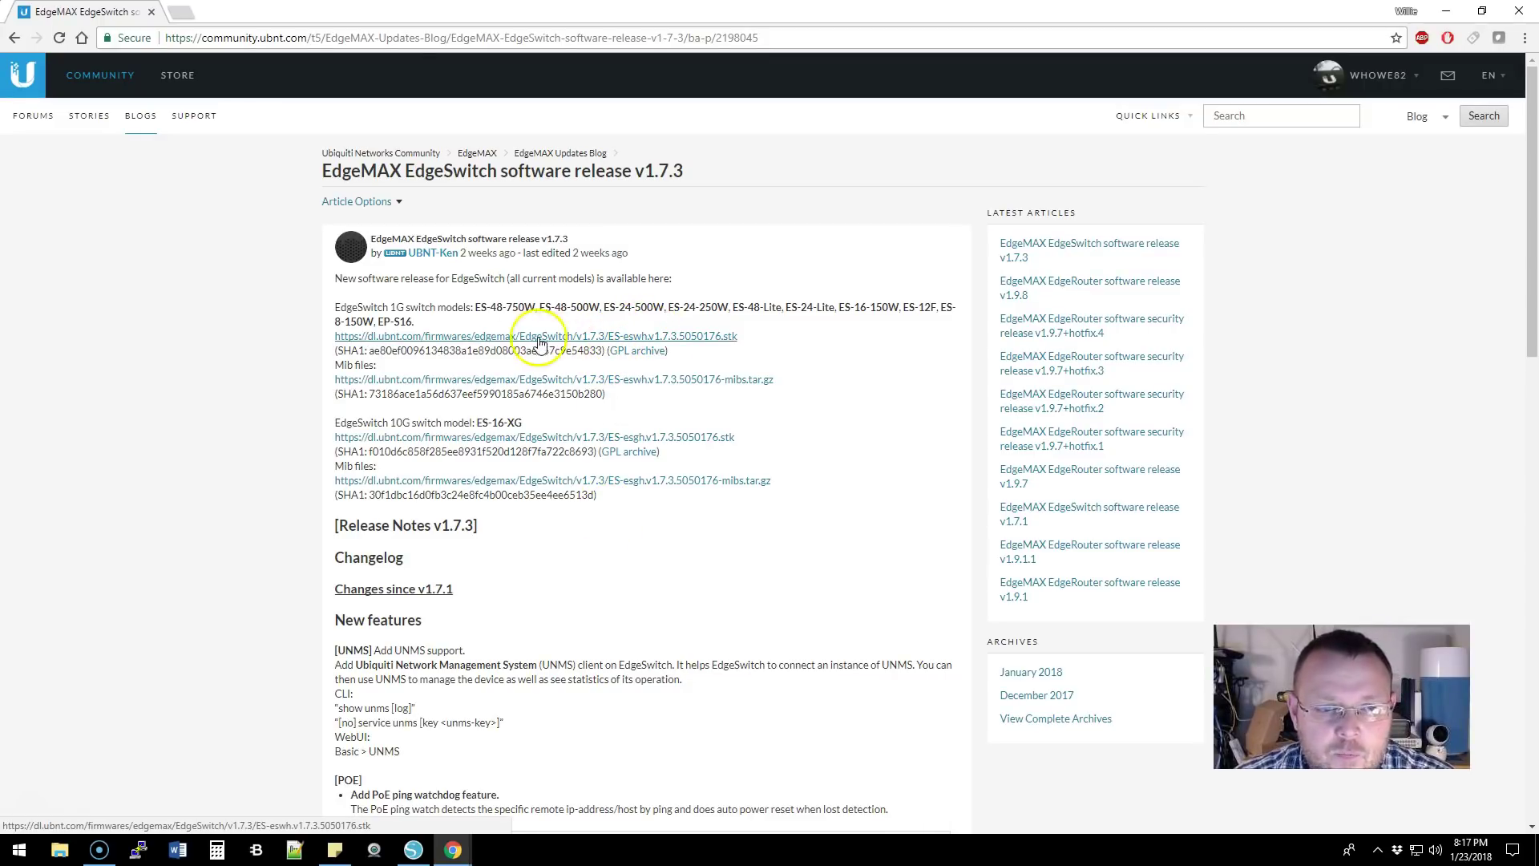
- Download the 1G switch firmware file ES-eswh.v1.7.3.5050176.stk from the release article
click(431, 336)
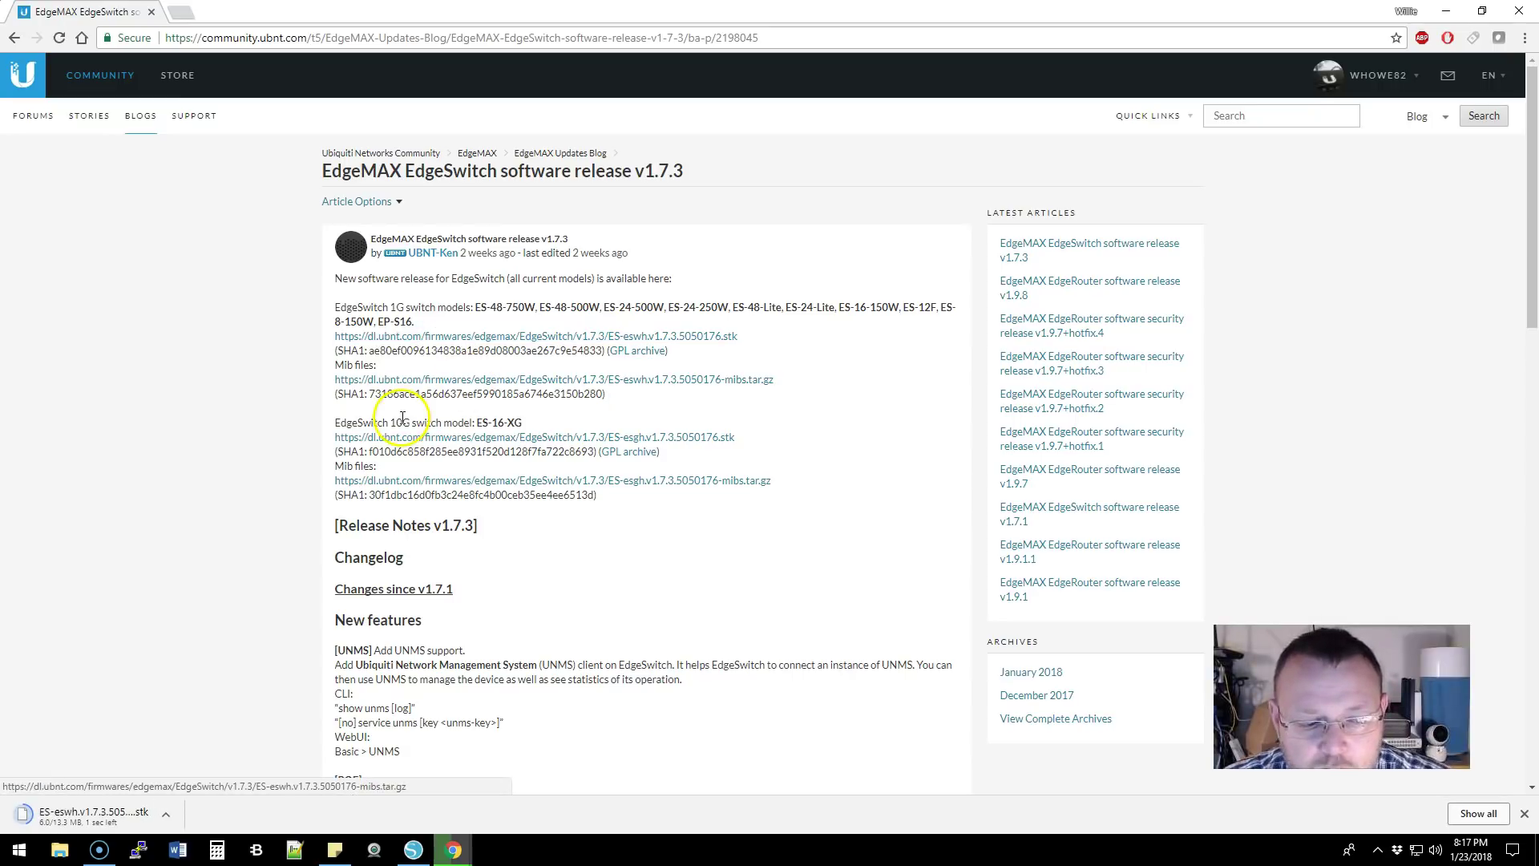
scroll(309, 431, down, 2)
scroll(311, 436, down, 4)
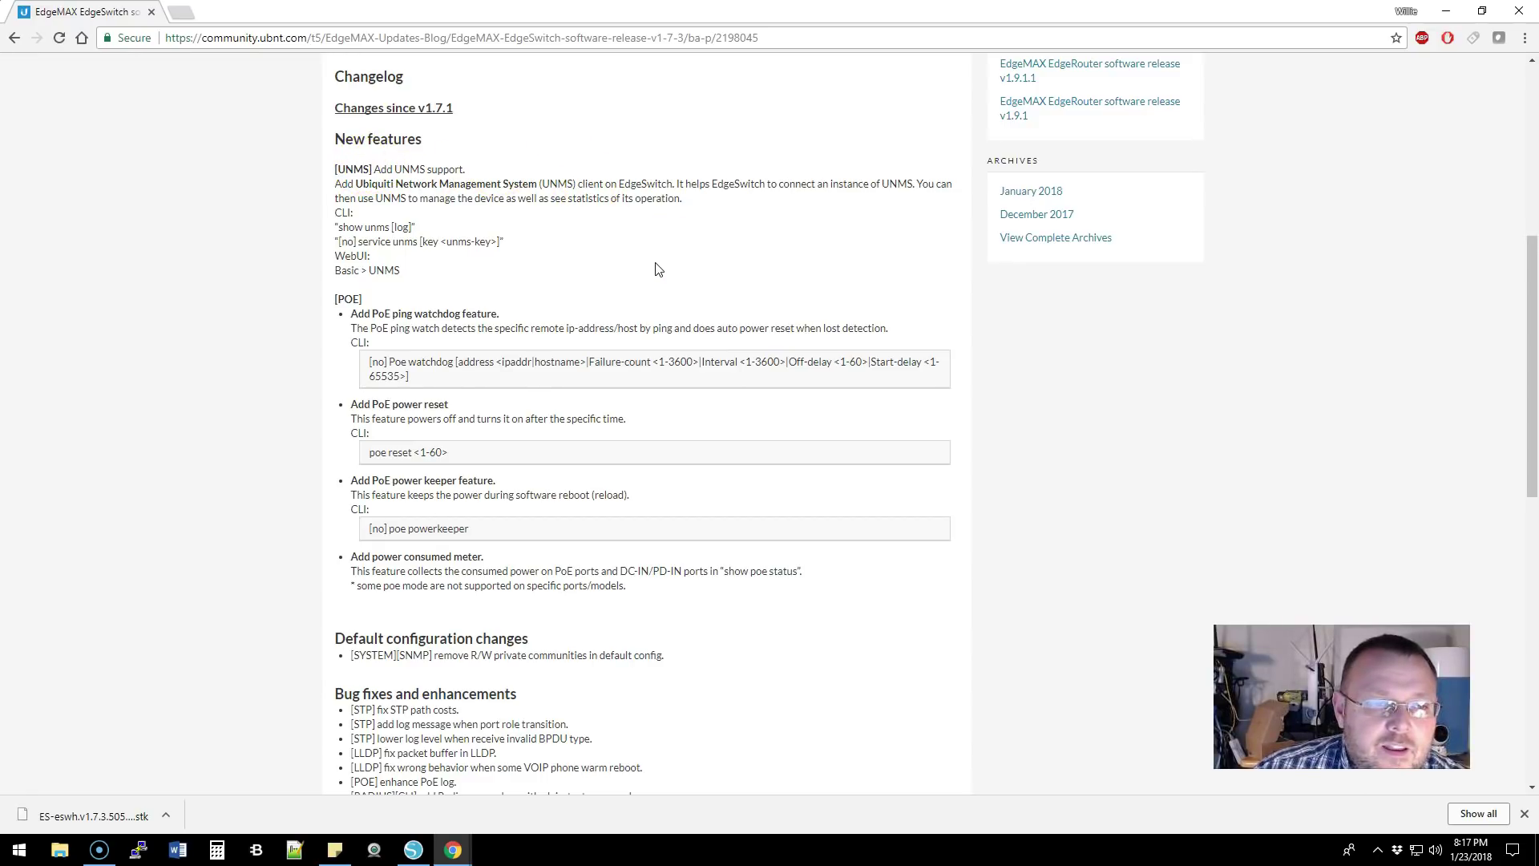
- Read through New features, Default configuration changes and Bug fixes and enhancements to the article's end
scroll(655, 269, down, 1)
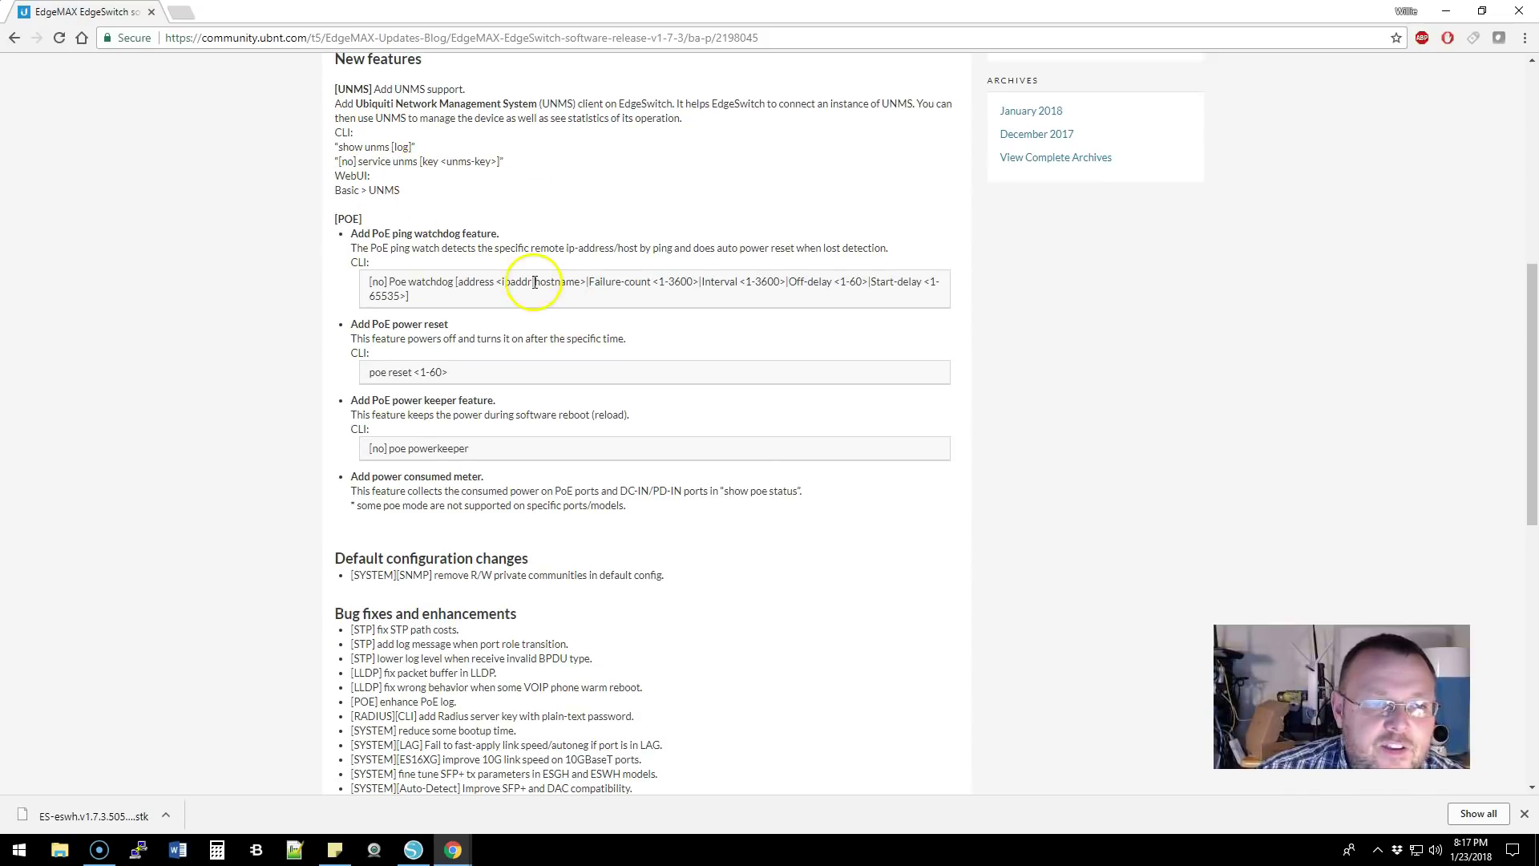
scroll(596, 350, down, 1)
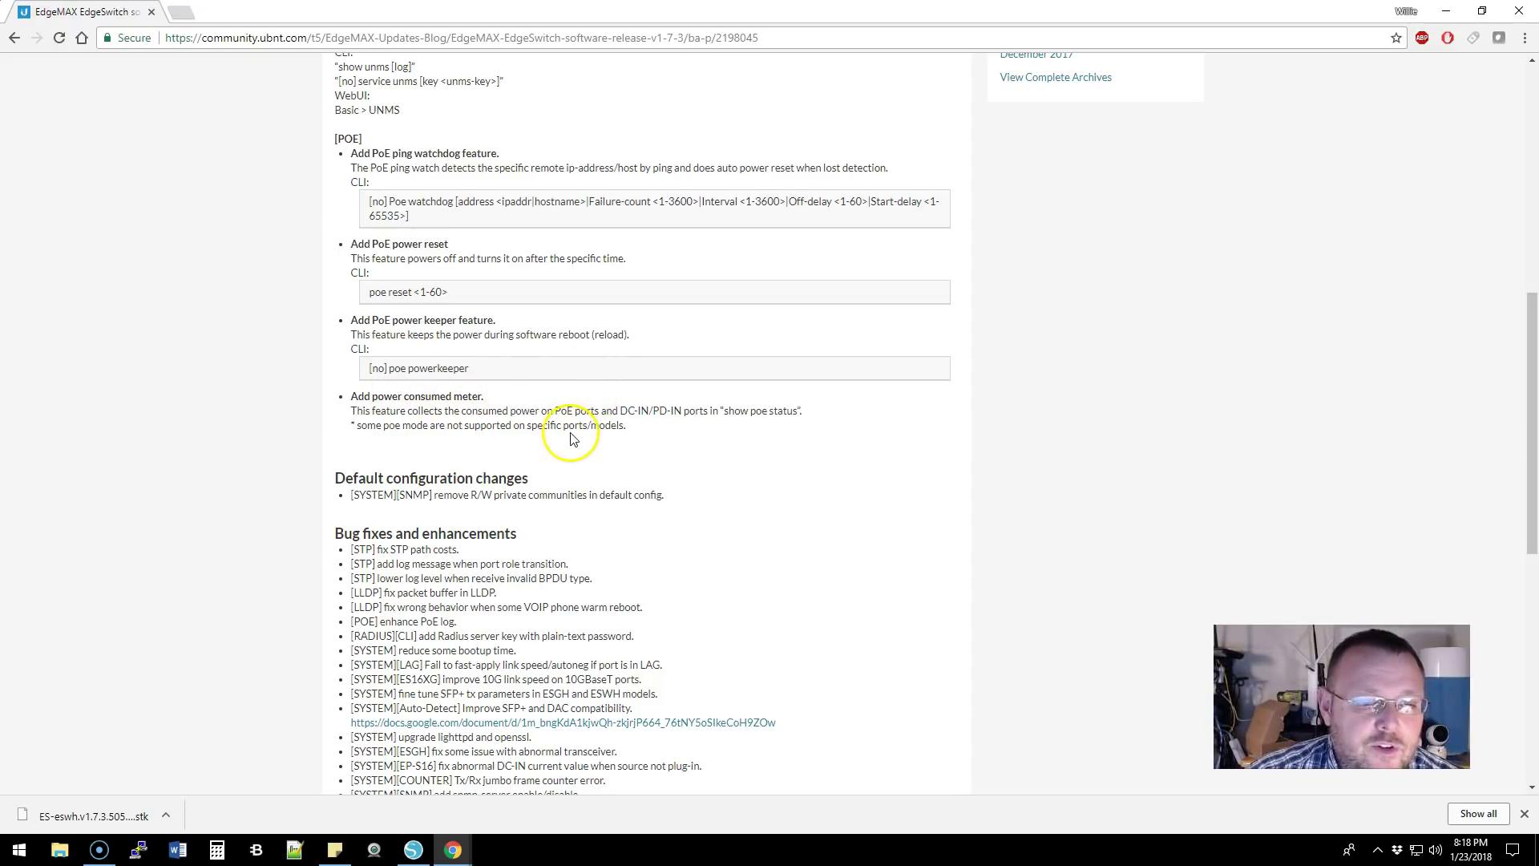
scroll(573, 438, down, 1)
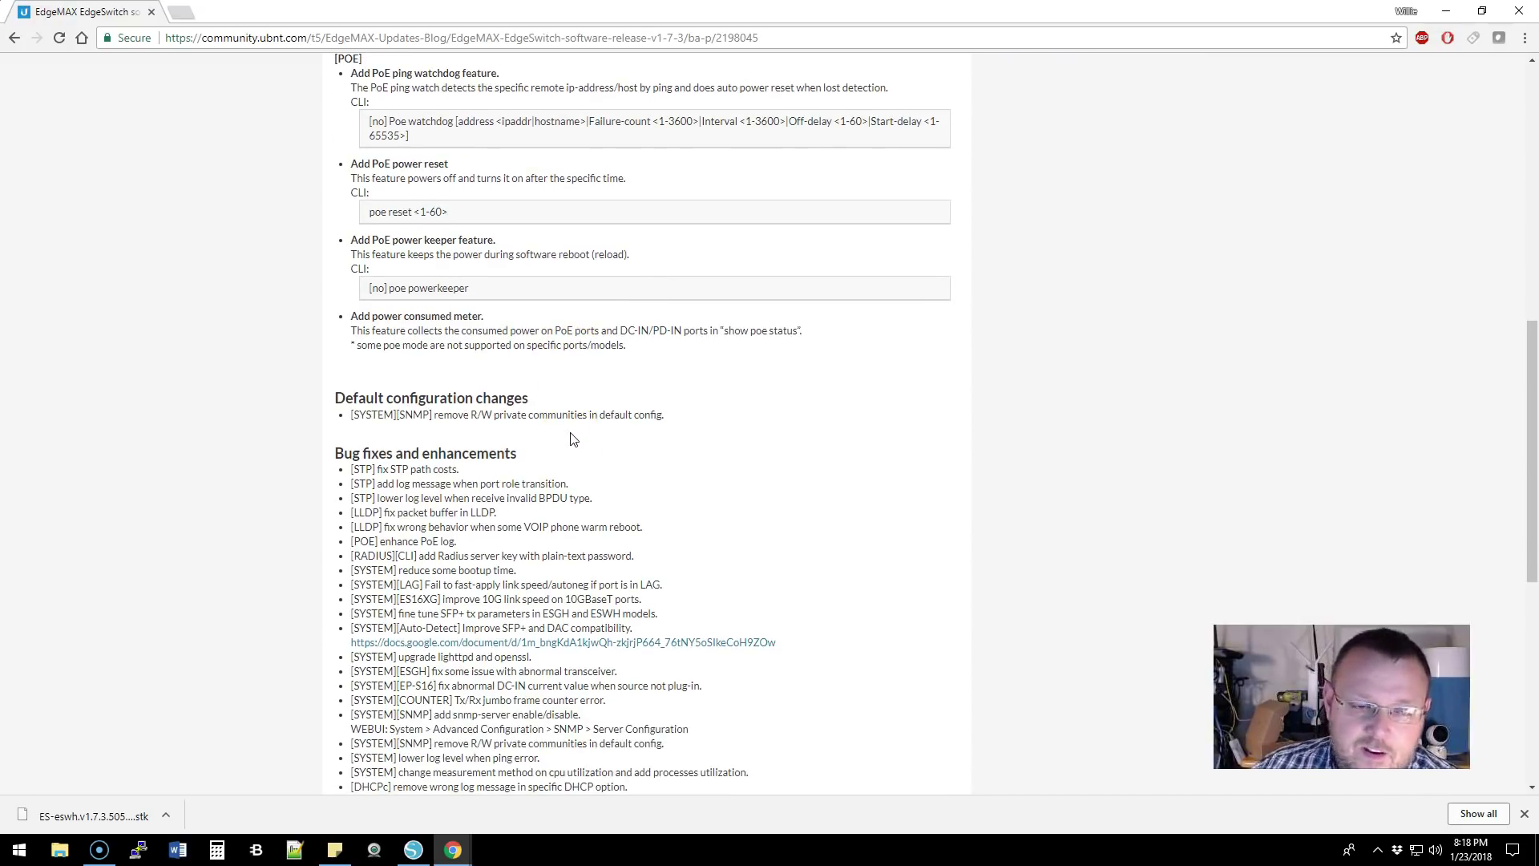
scroll(579, 420, down, 2)
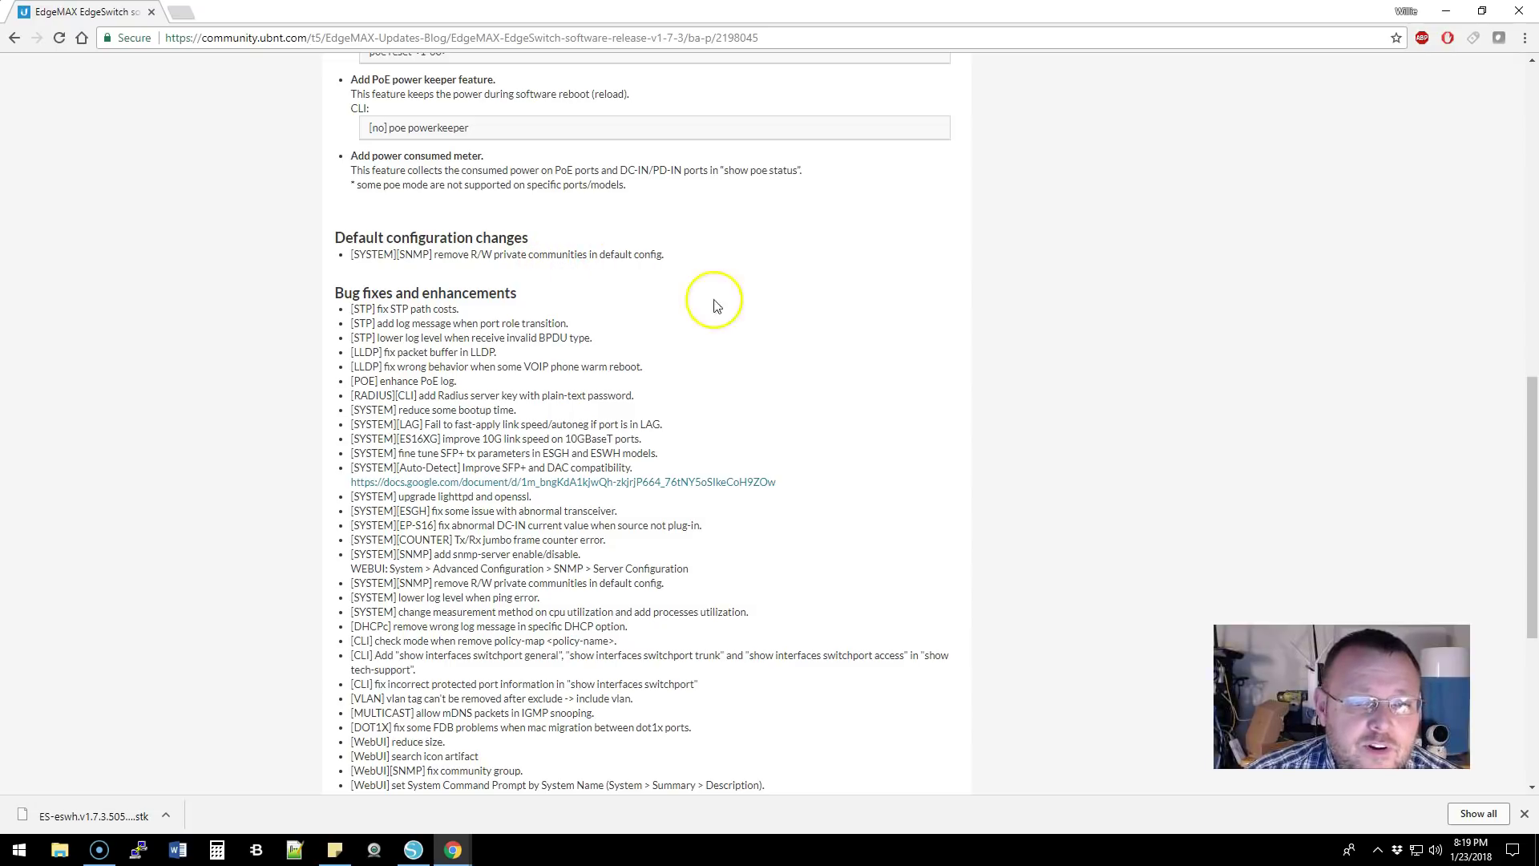
scroll(762, 320, down, 2)
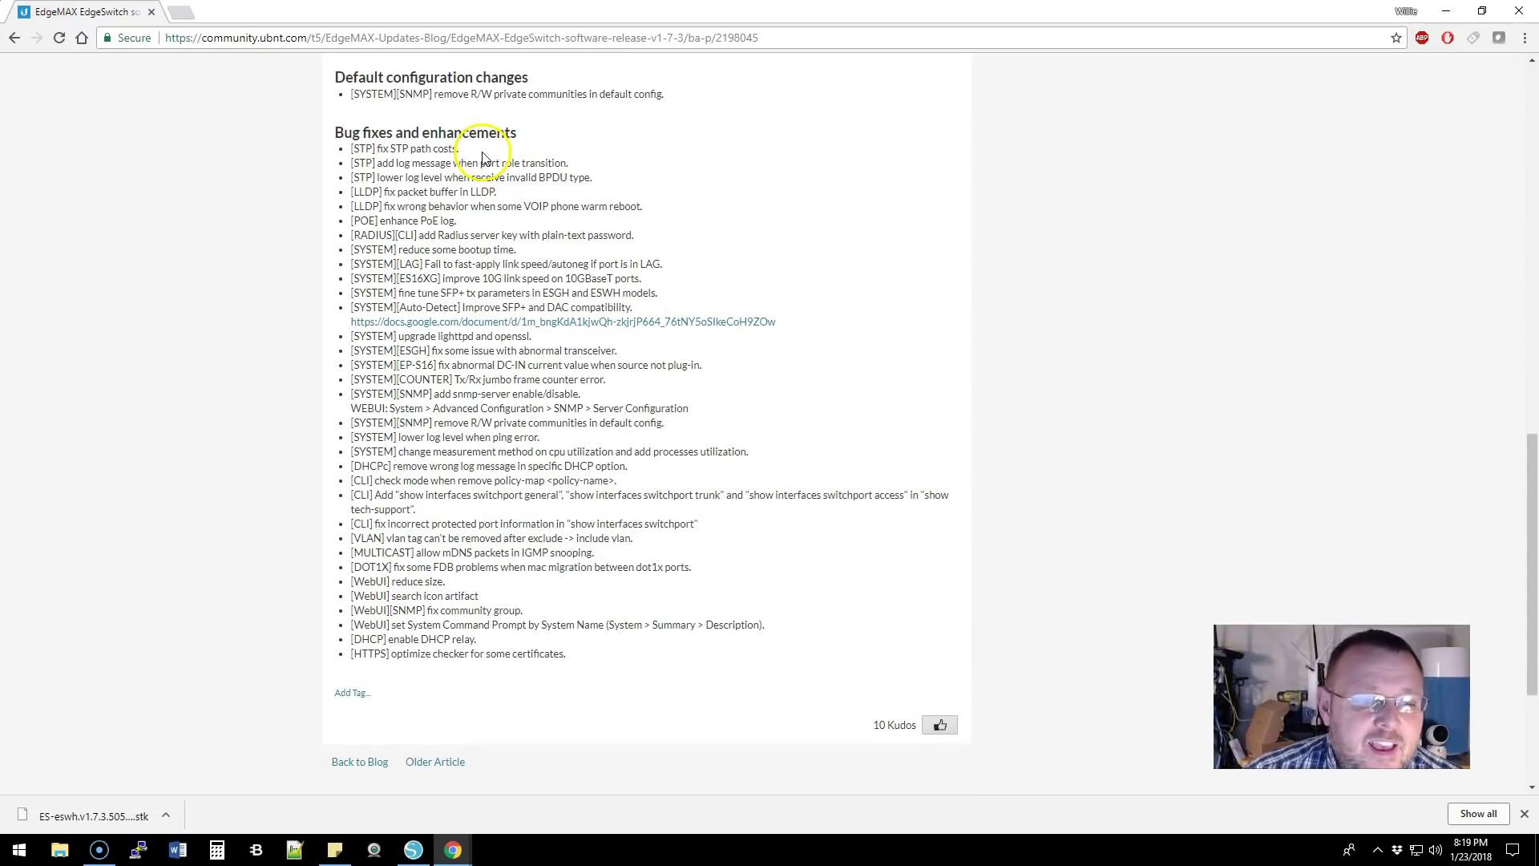
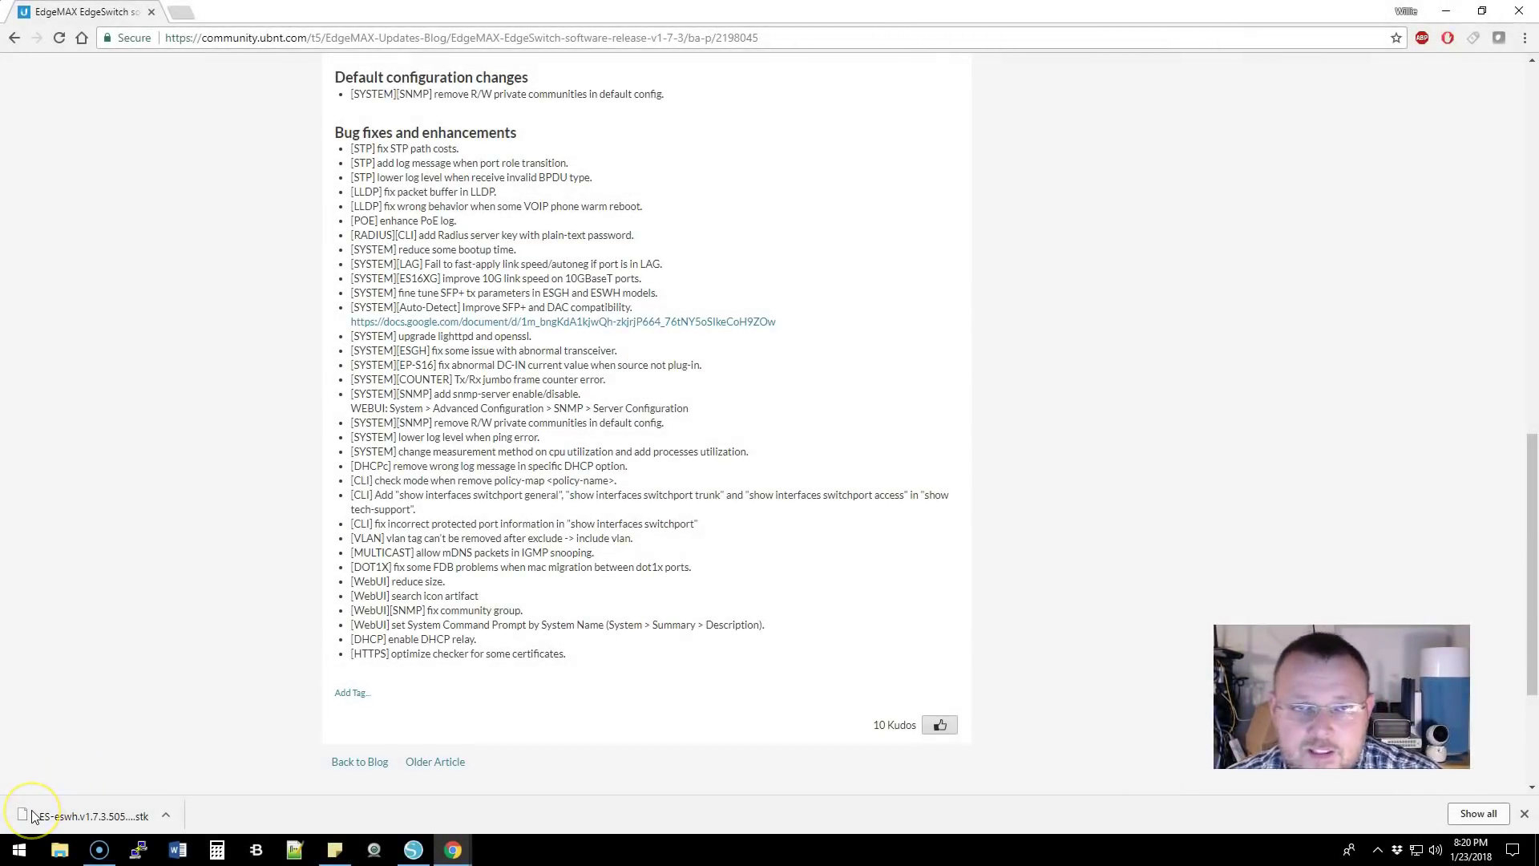
- Launch the Ubiquiti device discovery tool to find the switch
click(31, 812)
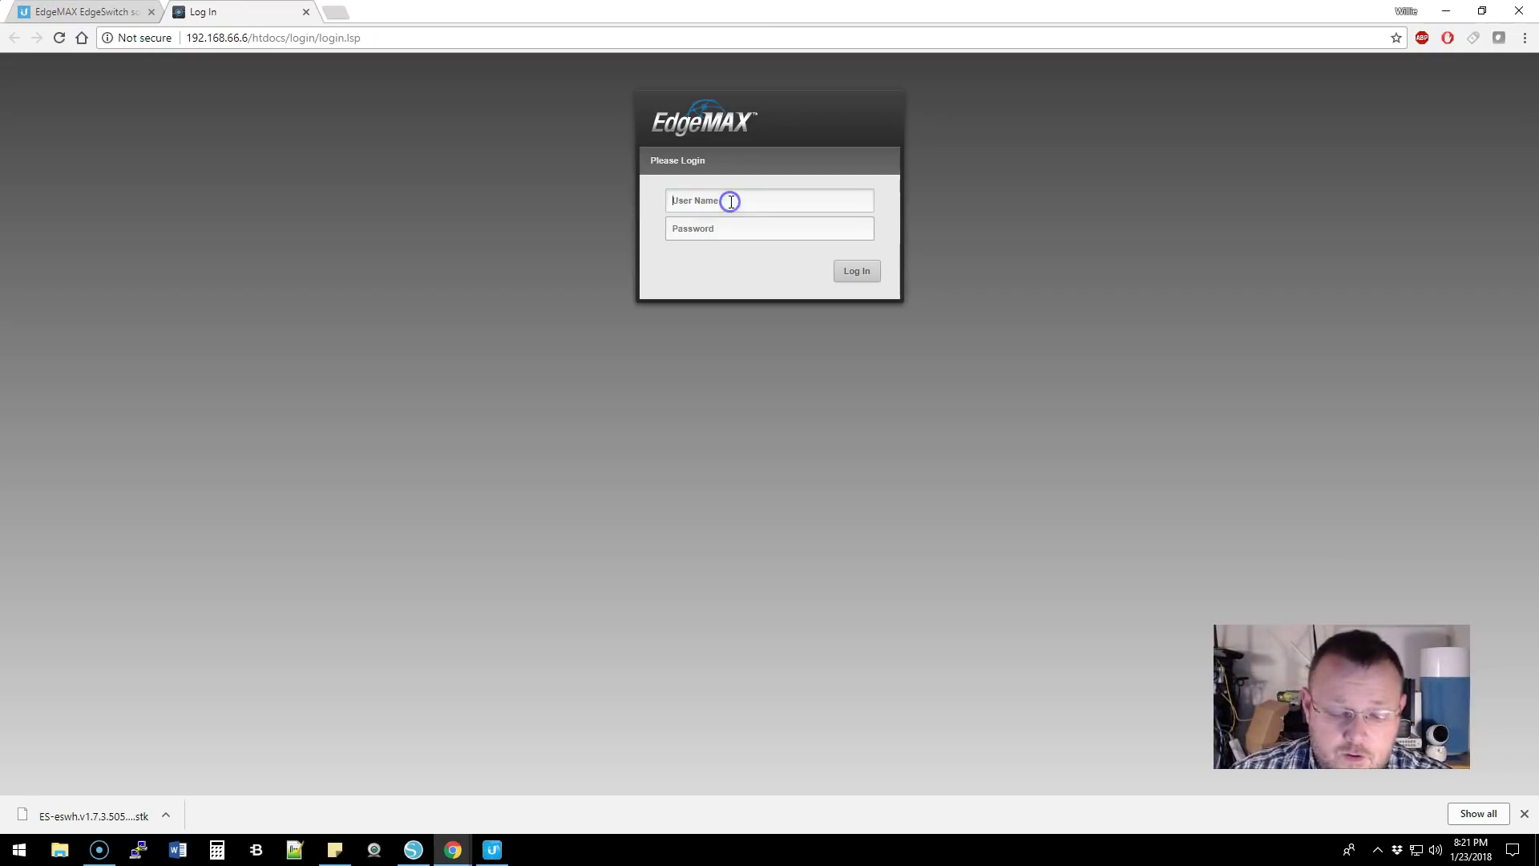
click(731, 201)
text(ubnt)
key(Tab)
text(u)
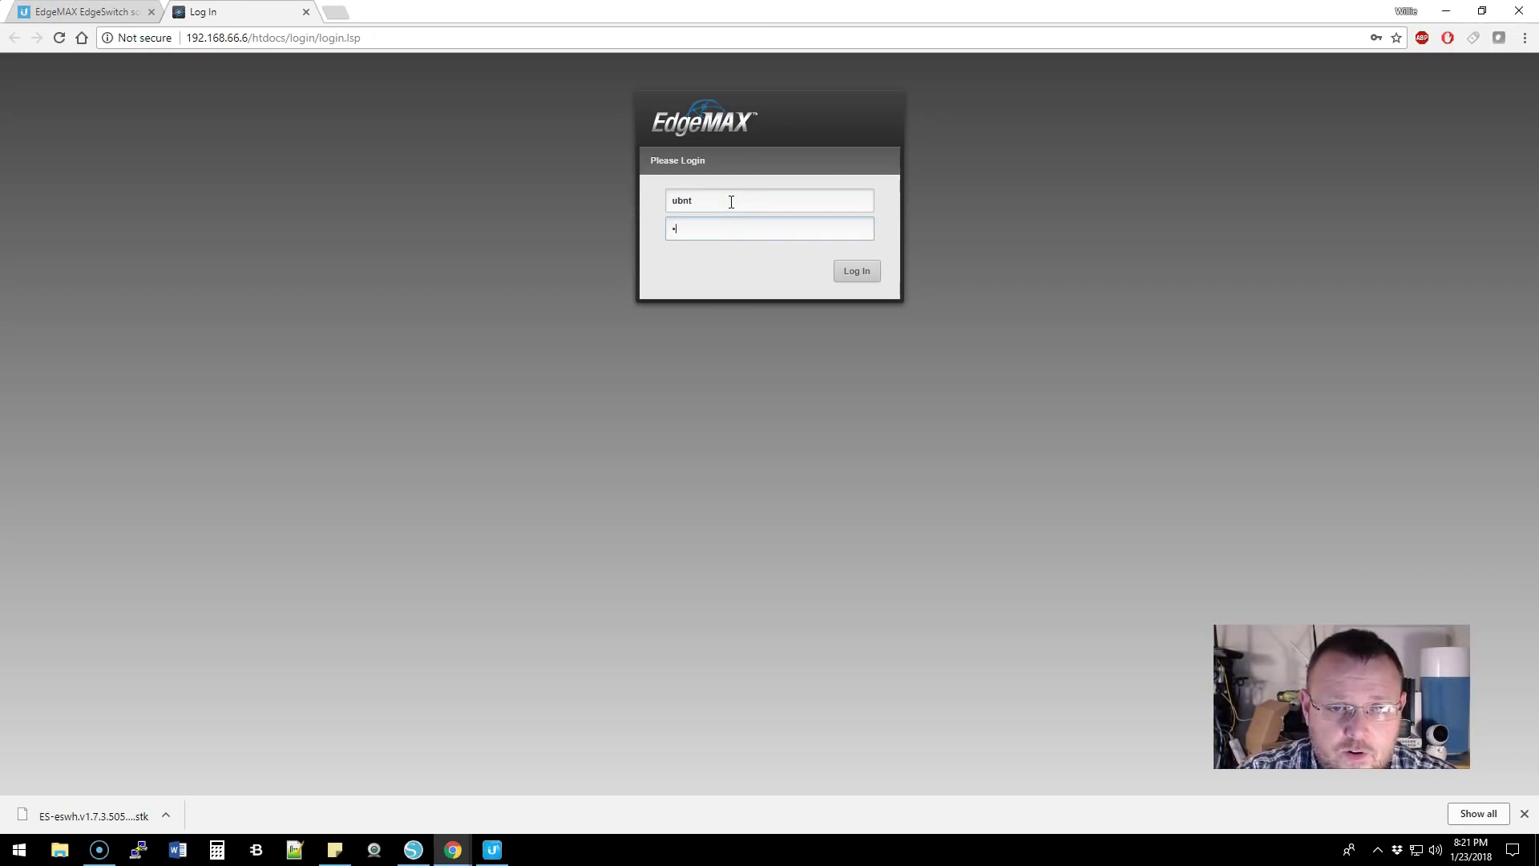
text(bnt)
key(Return)
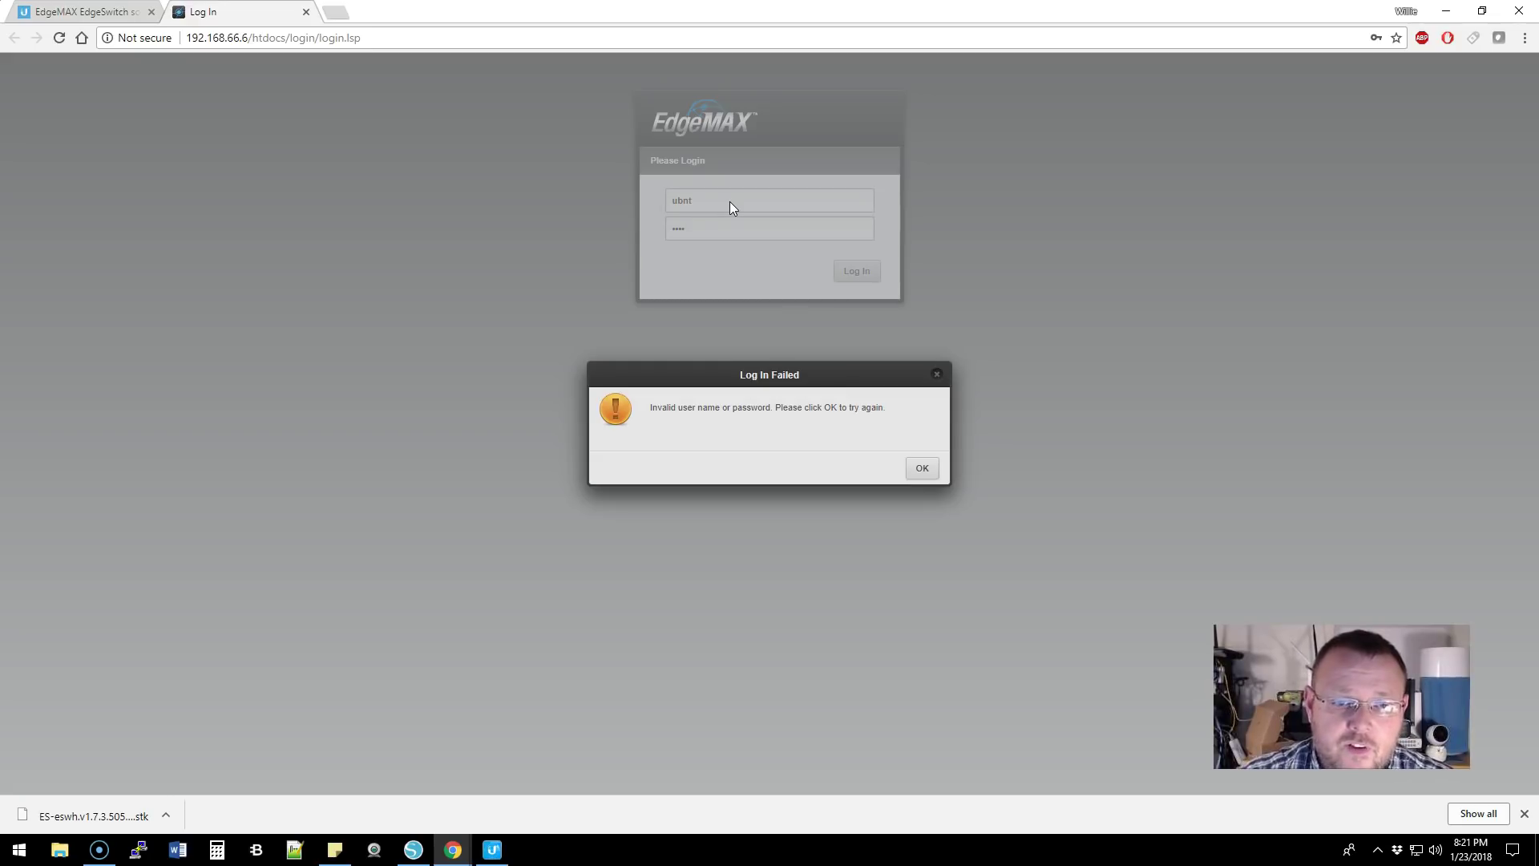
- Dismiss the login failure and sign in with the administrator user name and password
click(926, 468)
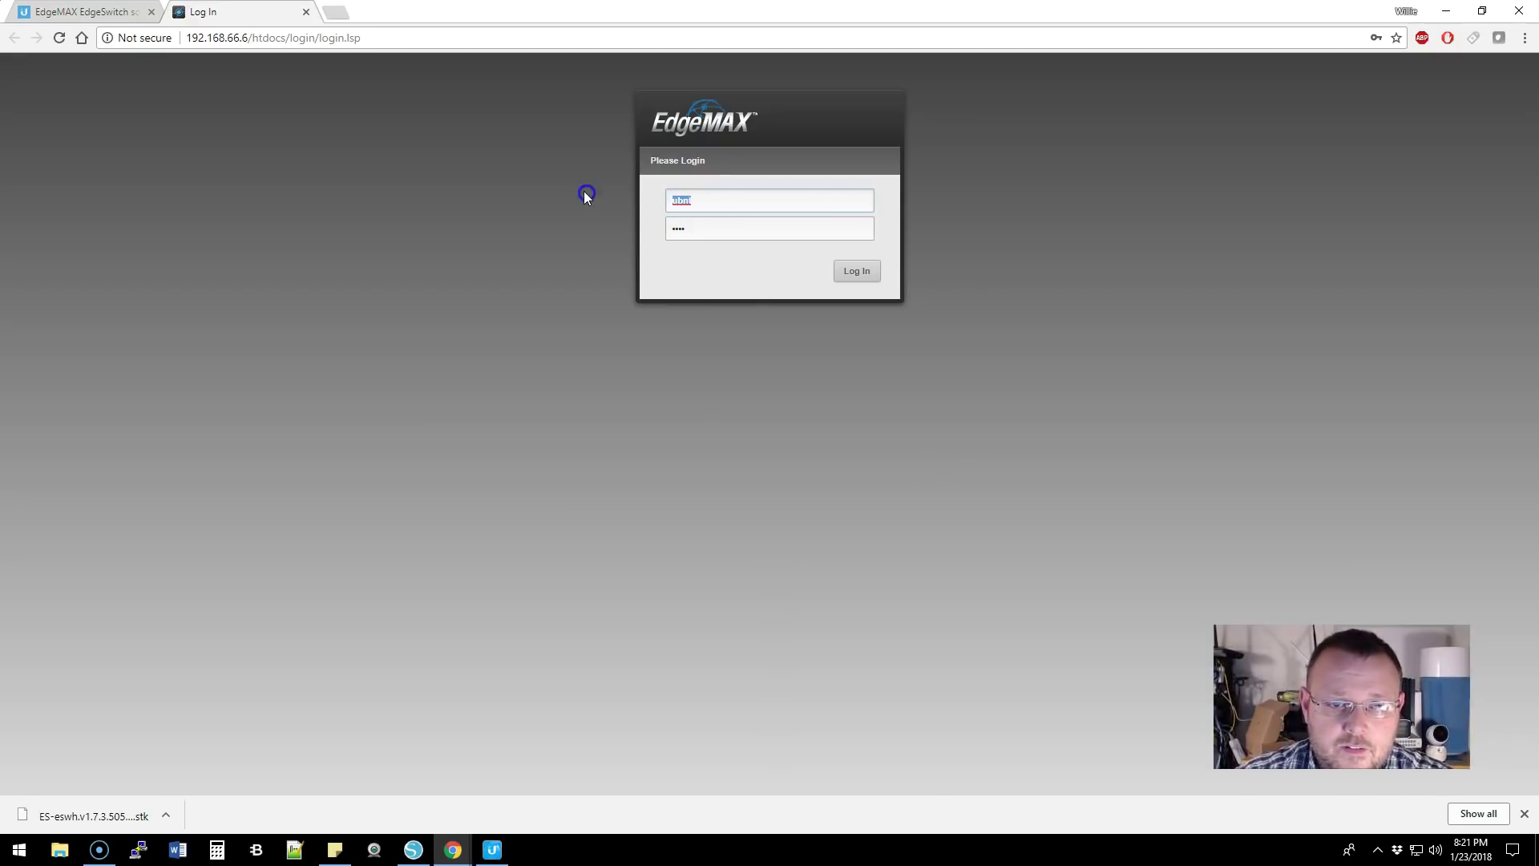
text(w)
key(BackSpace)
text(whowe)
key(Tab)
text(••••••)
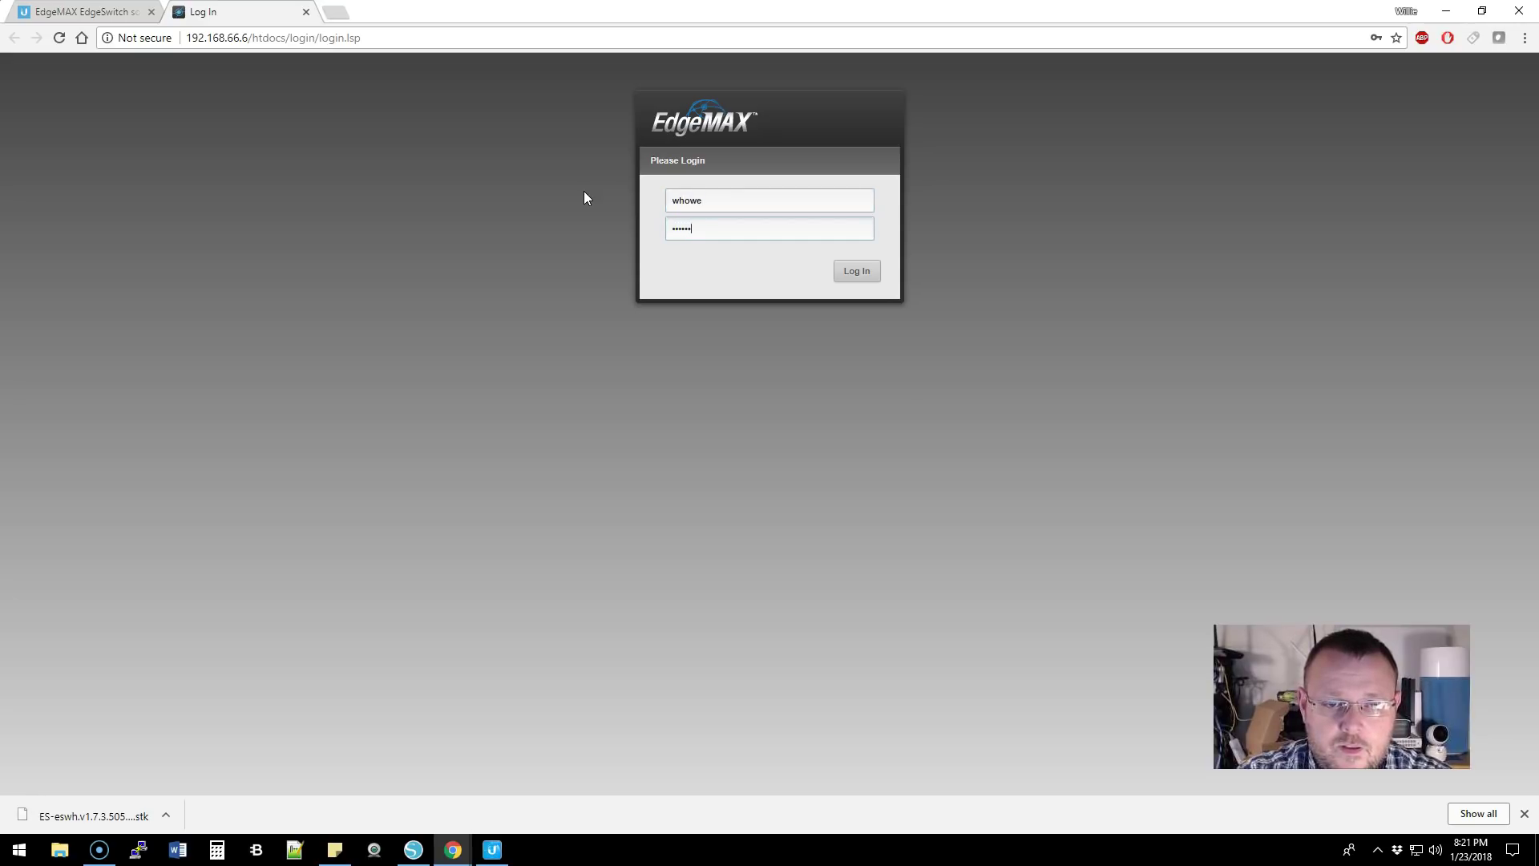
key(Return)
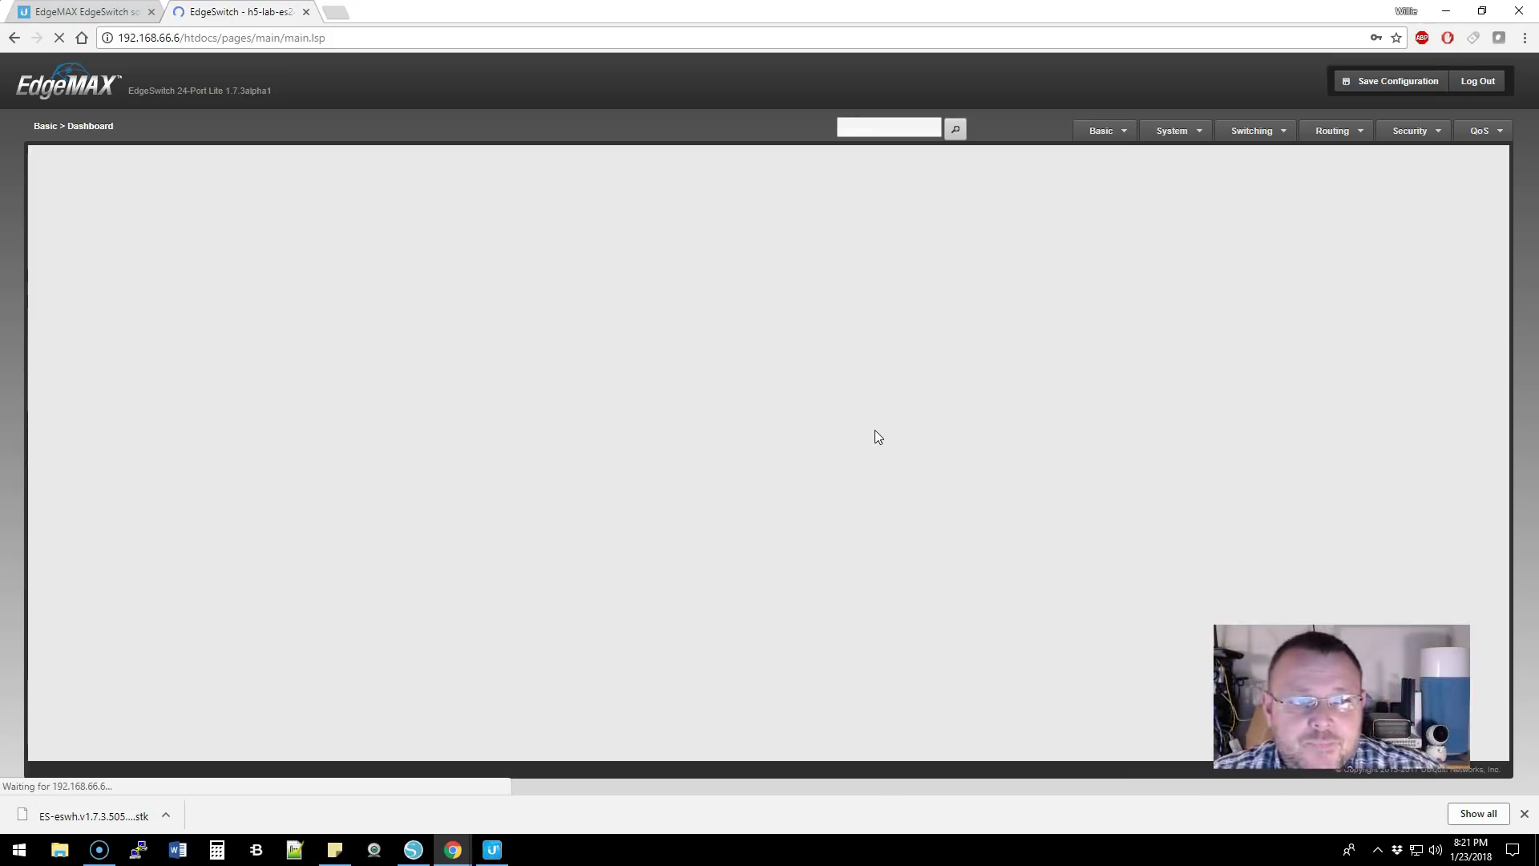
- Decline saving the password, then review the Dashboard's version 1.7.3alpha1.5024289 and recent log entries
click(1361, 175)
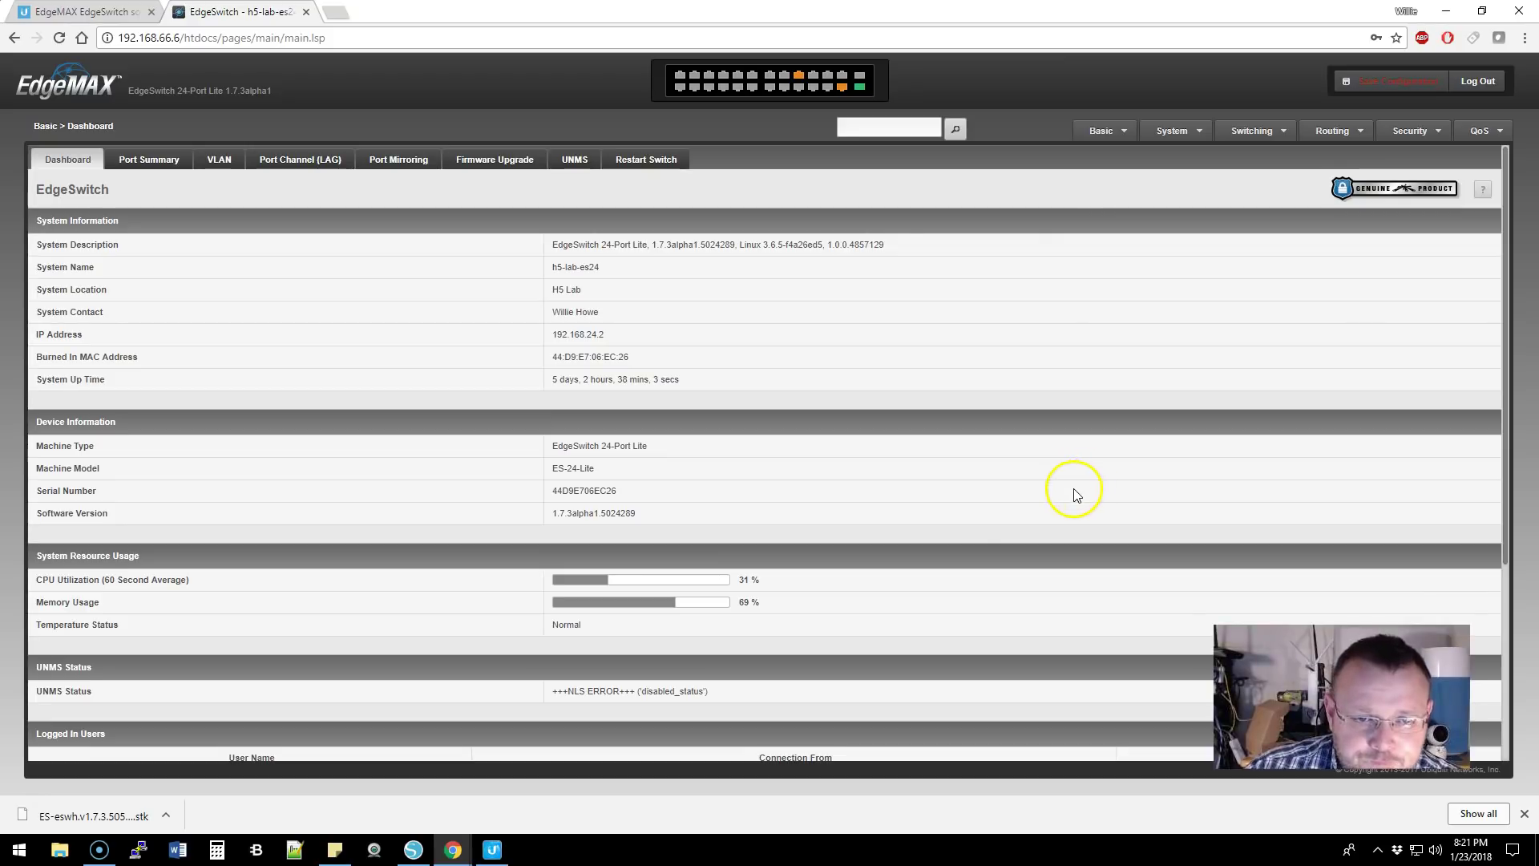
scroll(914, 471, down, 4)
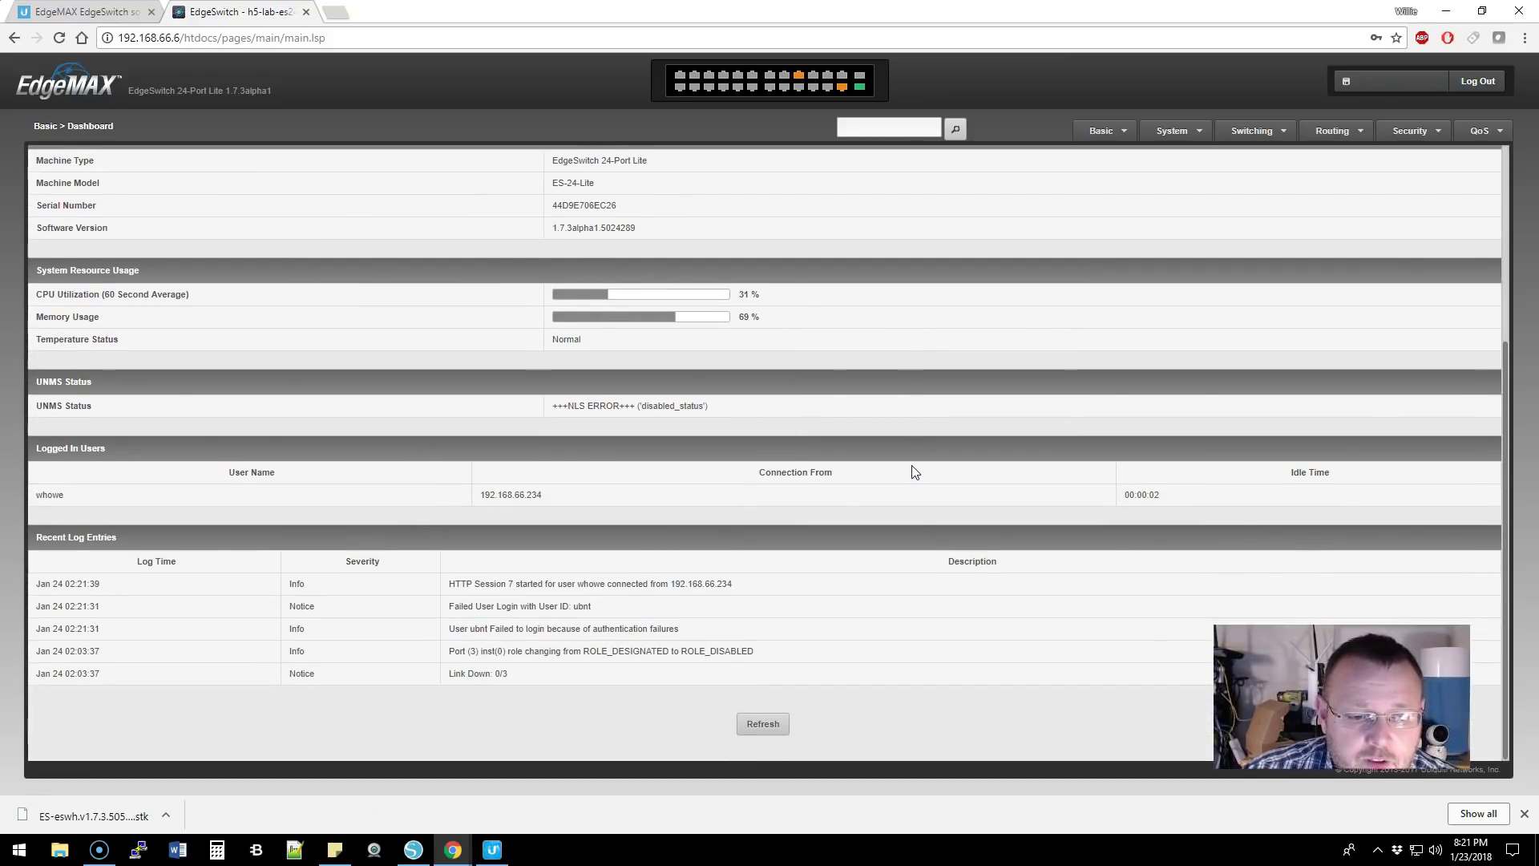
scroll(911, 465, up, 4)
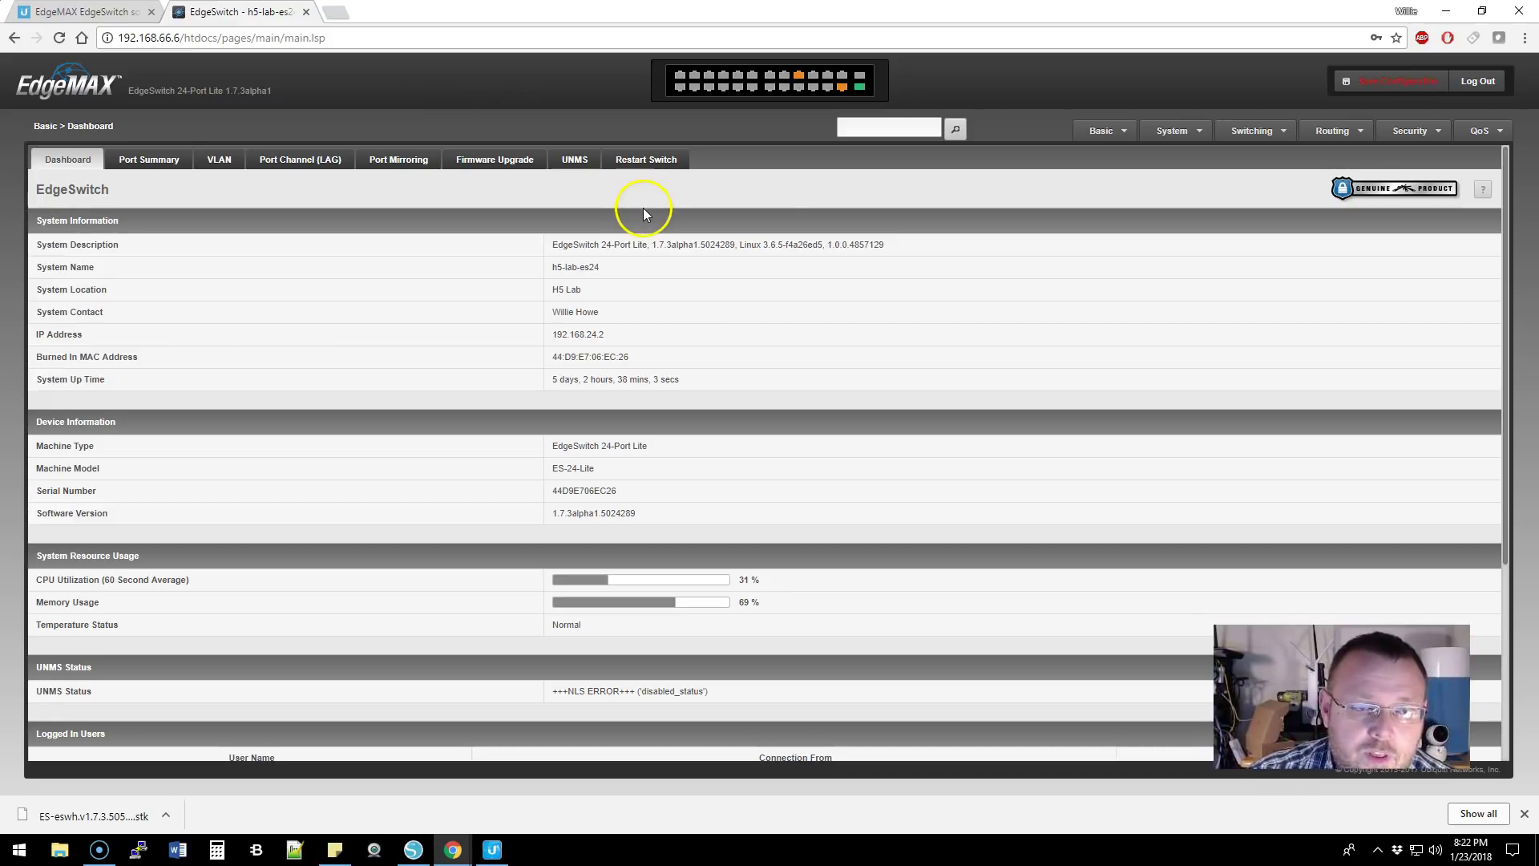
- Download the startup configuration over HTTP as TempConfigScript.scr via System > Utilities > Transfer
click(1176, 134)
mouse_move(1188, 425)
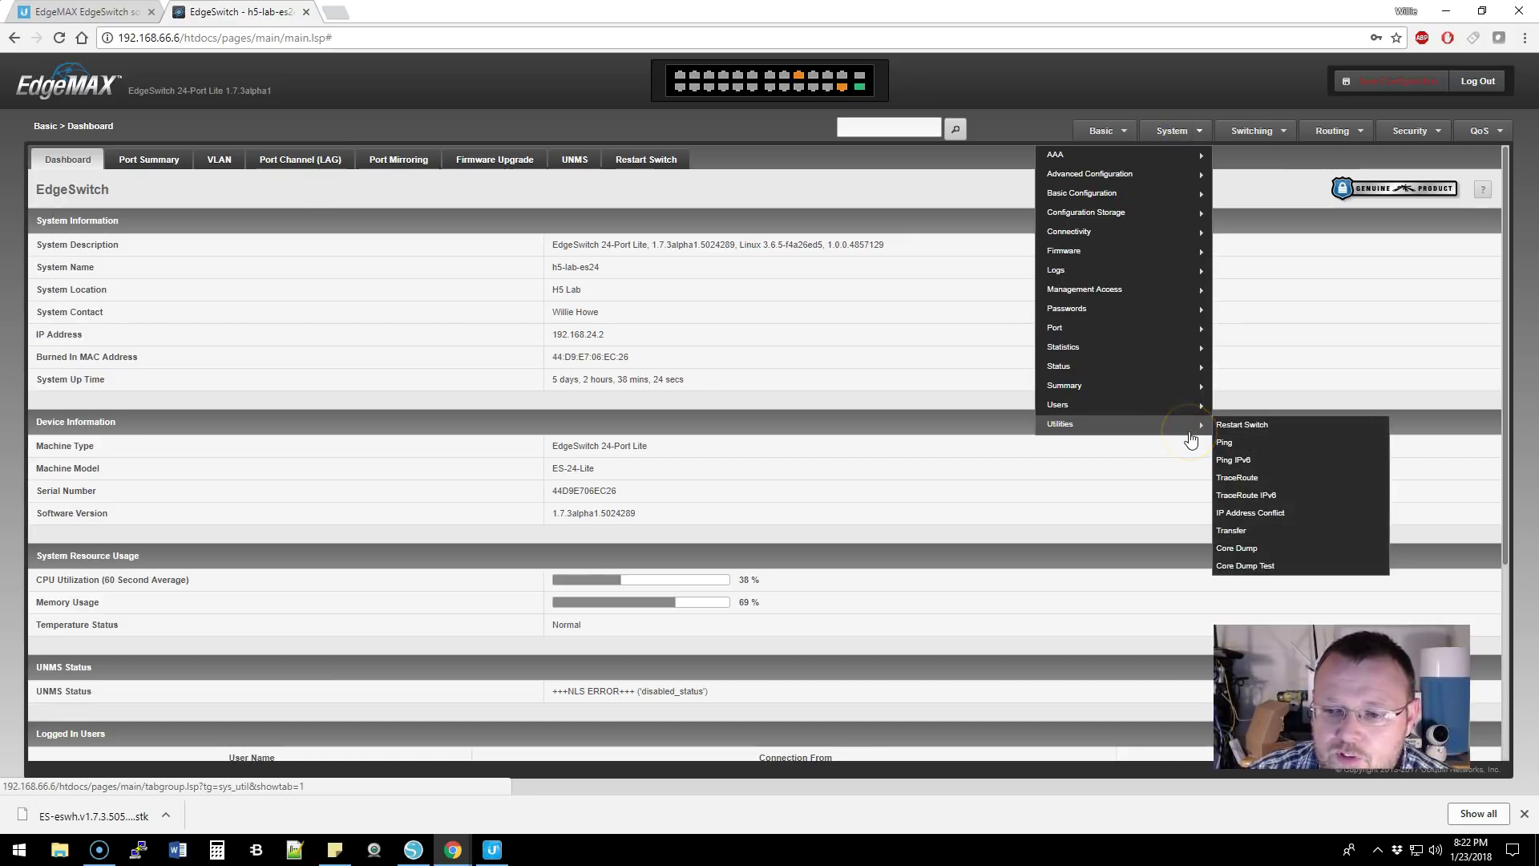
click(1233, 531)
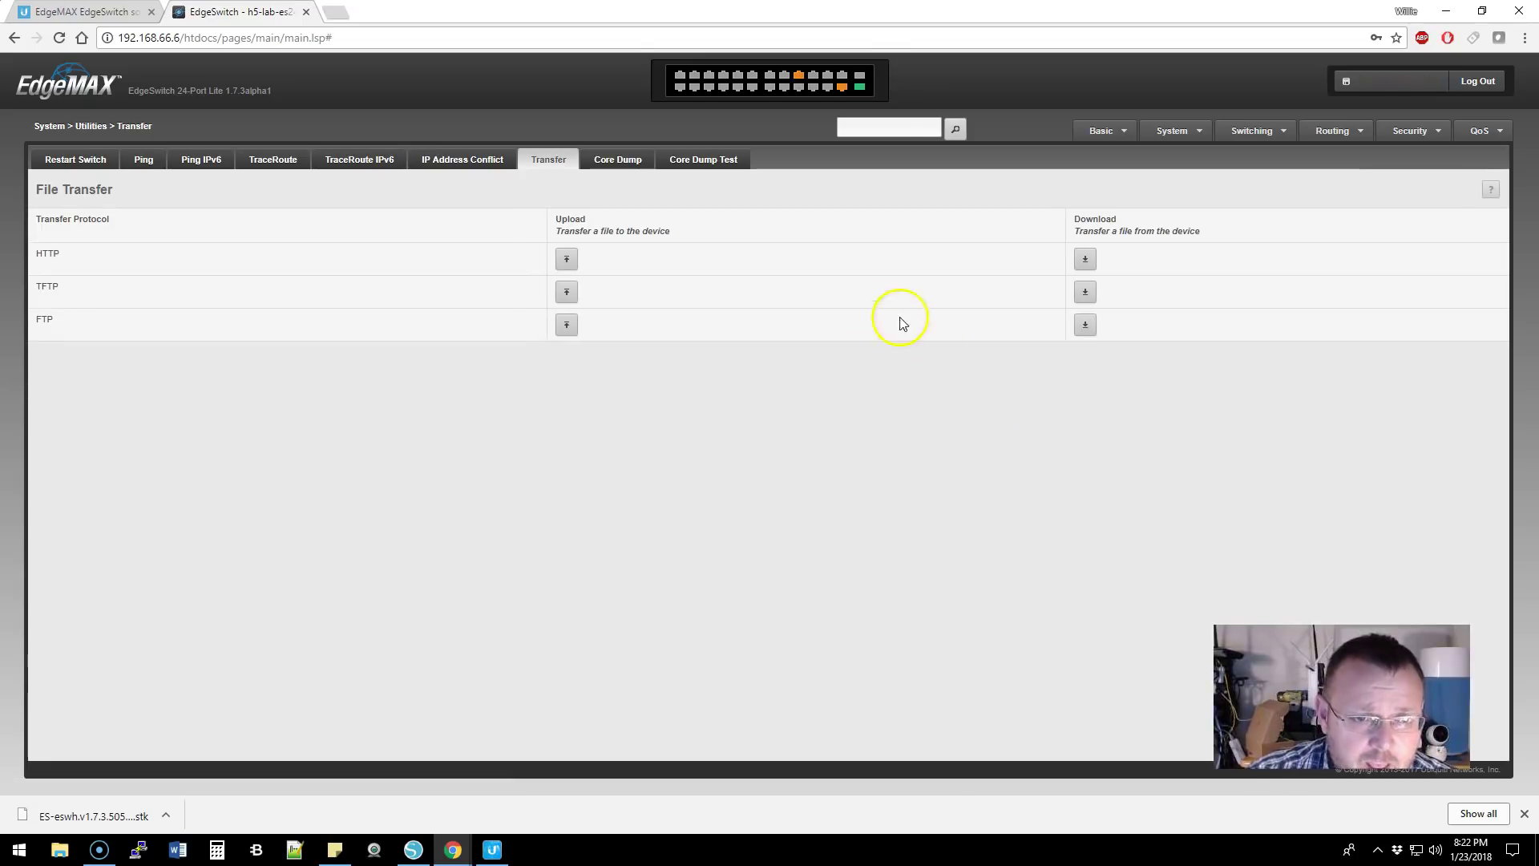
click(1085, 258)
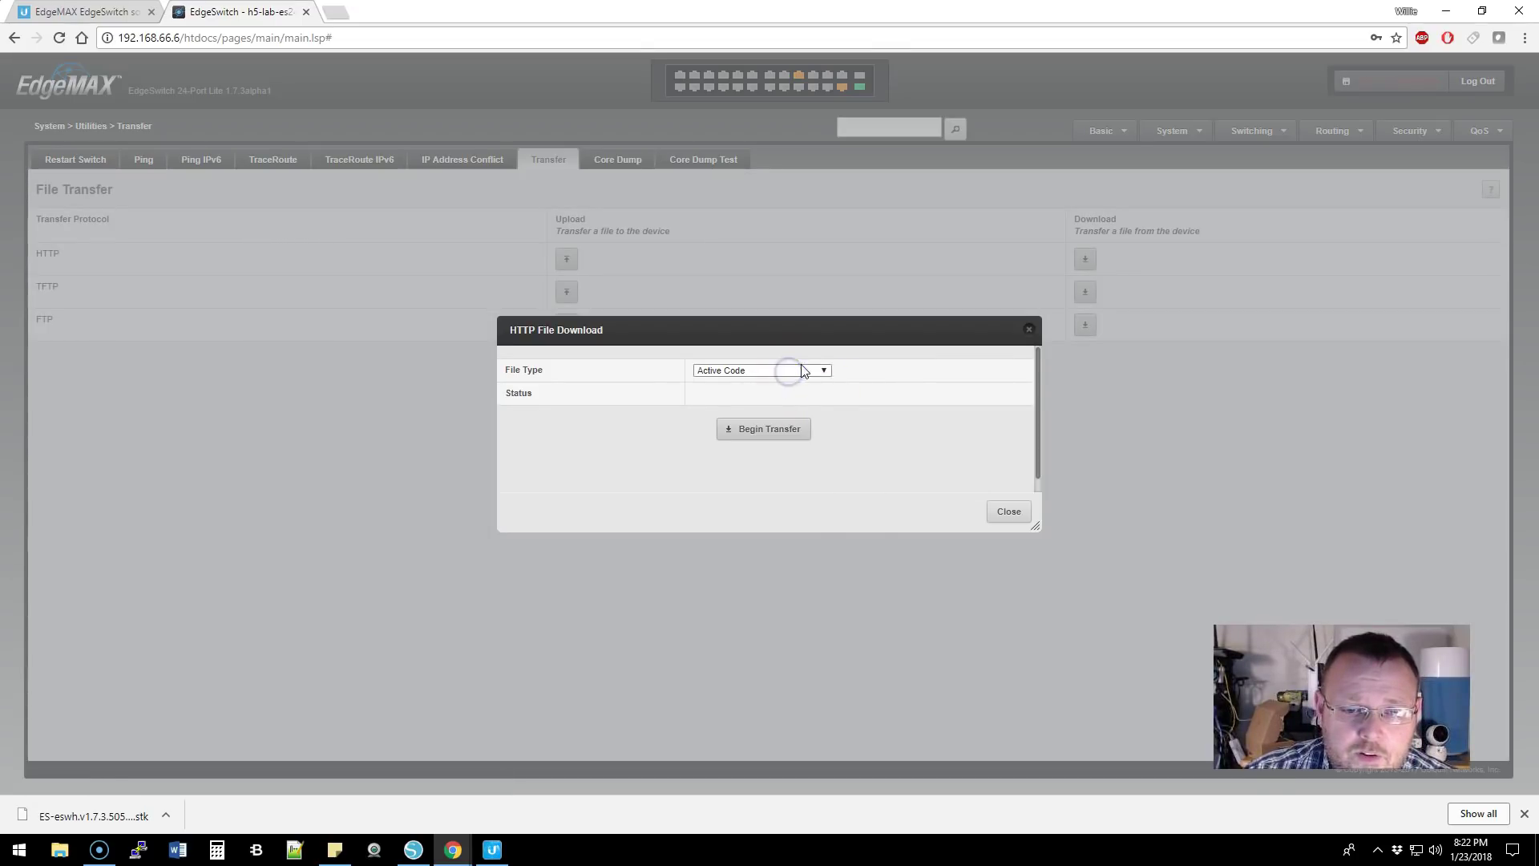
click(800, 370)
click(771, 405)
click(792, 430)
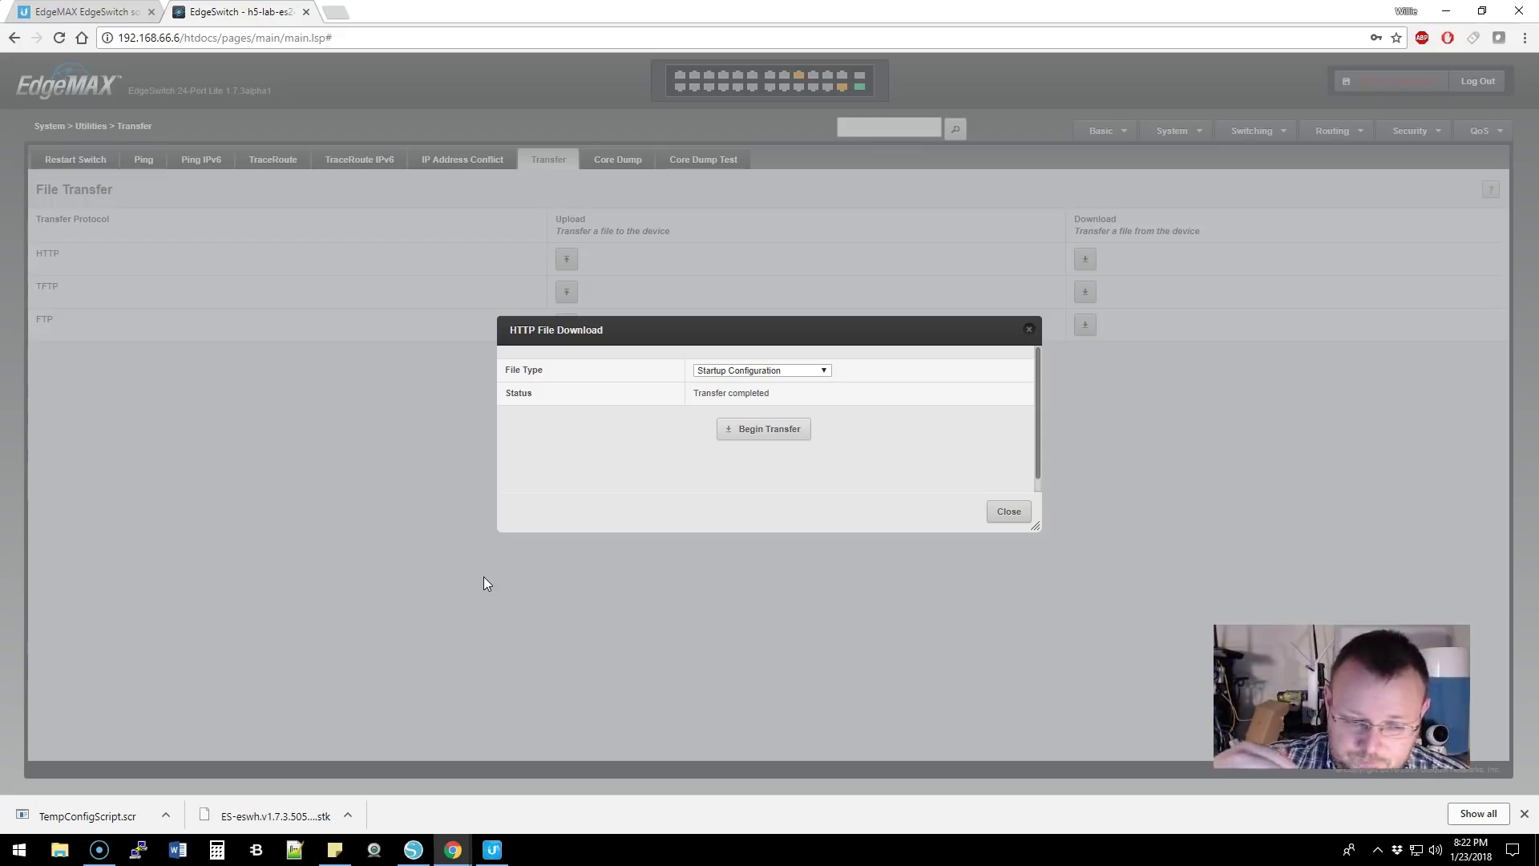
click(1029, 329)
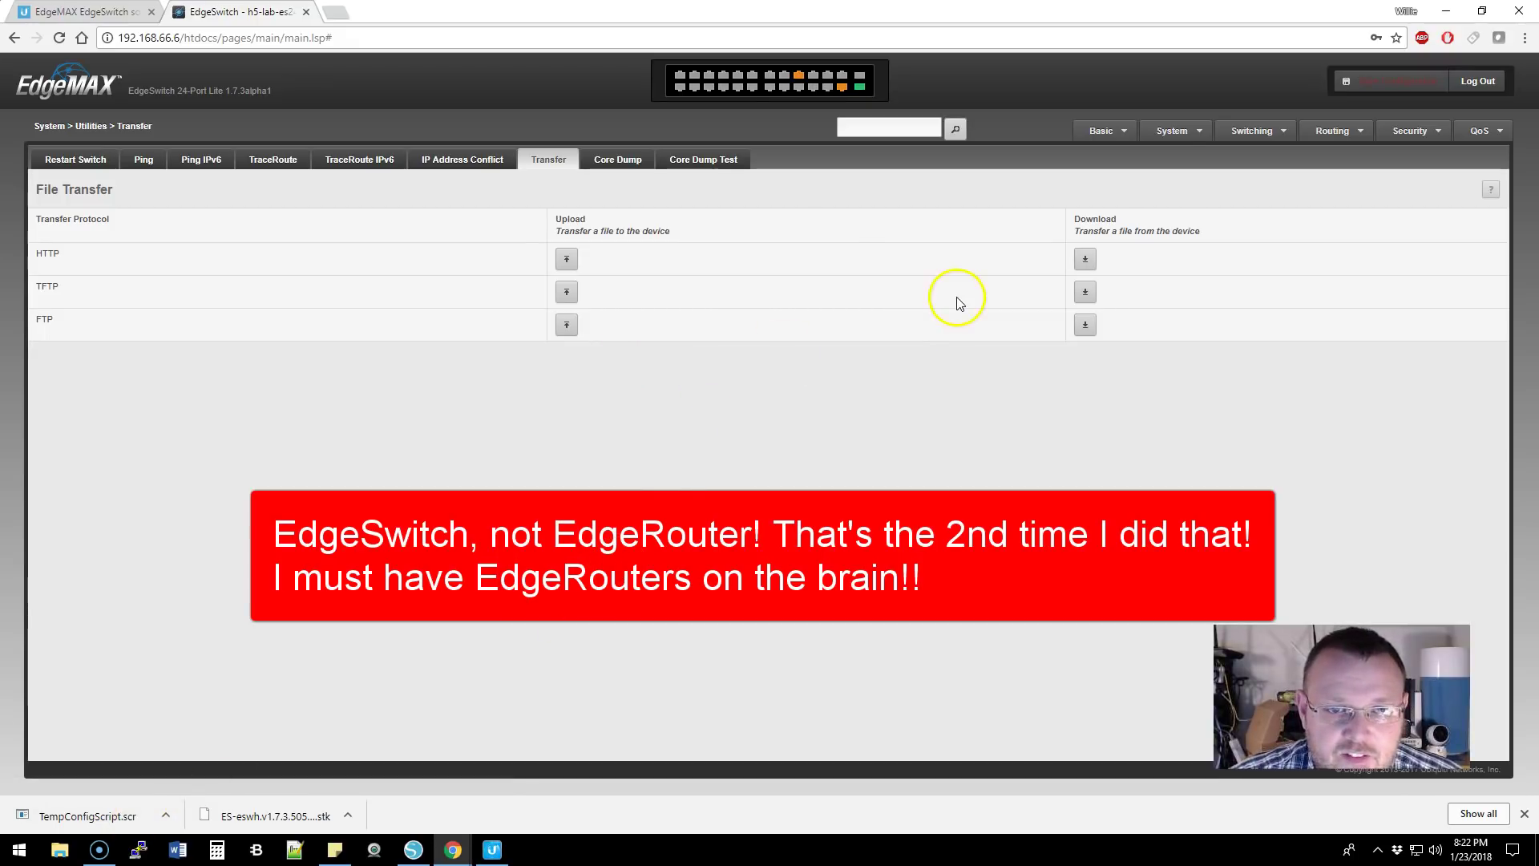
- Open the Firmware Upgrade dialog for the backup image under Firmware's Configuration and Upgrade
click(1172, 132)
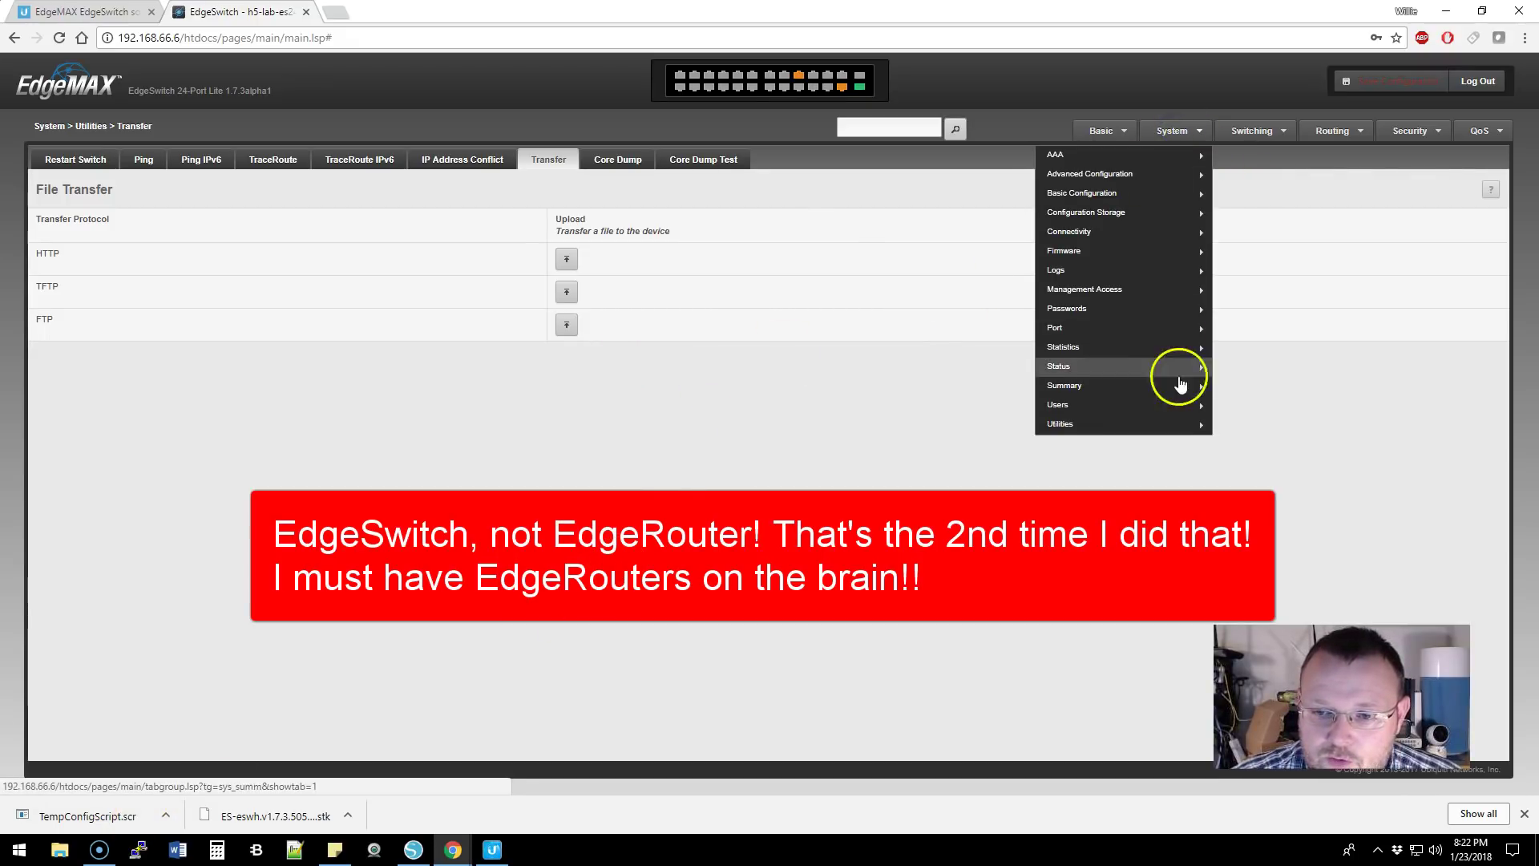
mouse_move(1158, 433)
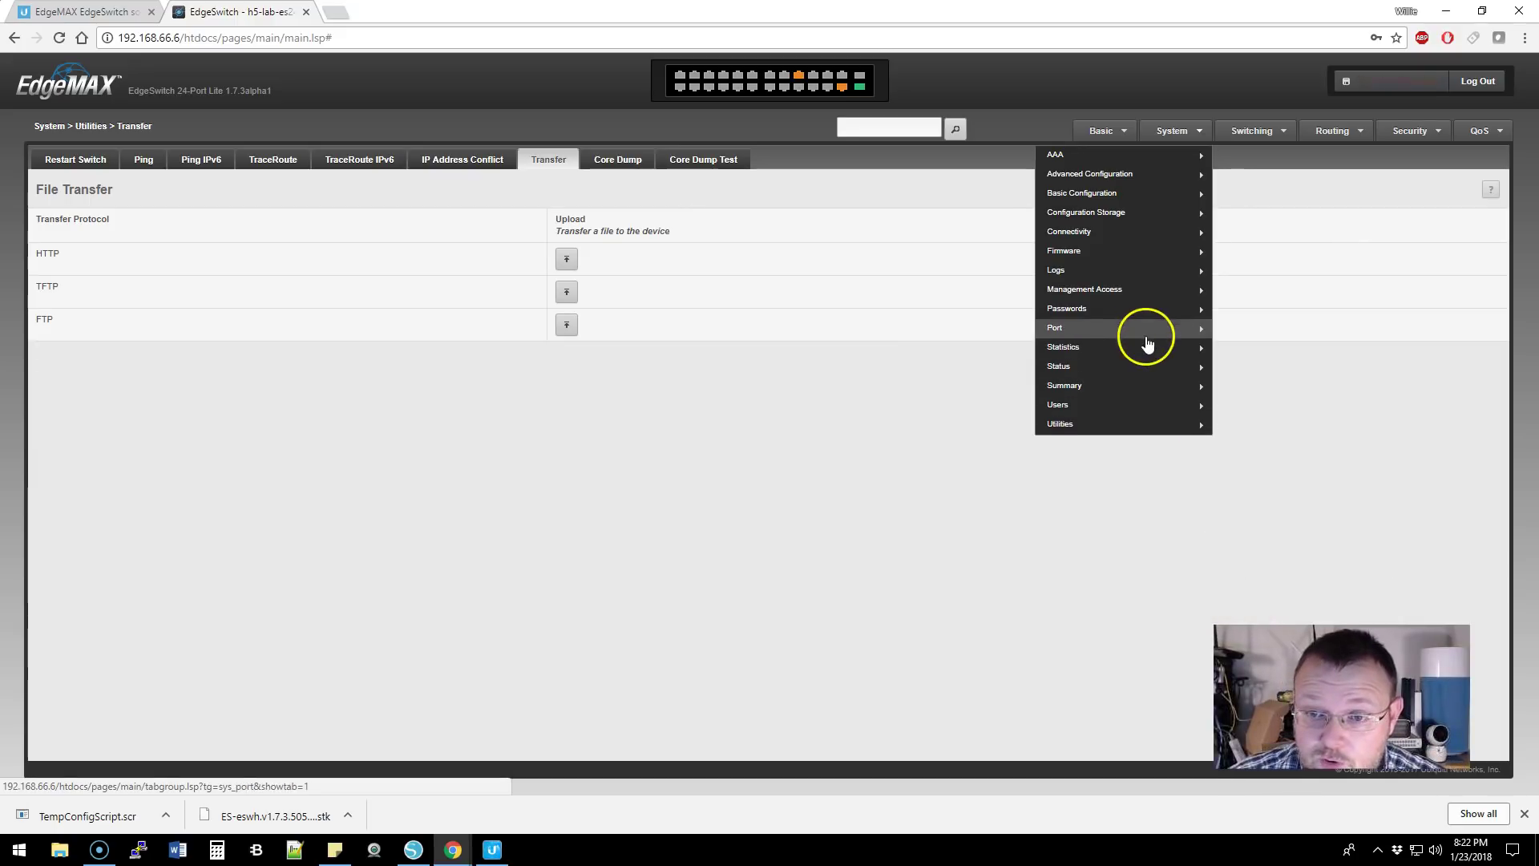
mouse_move(1162, 261)
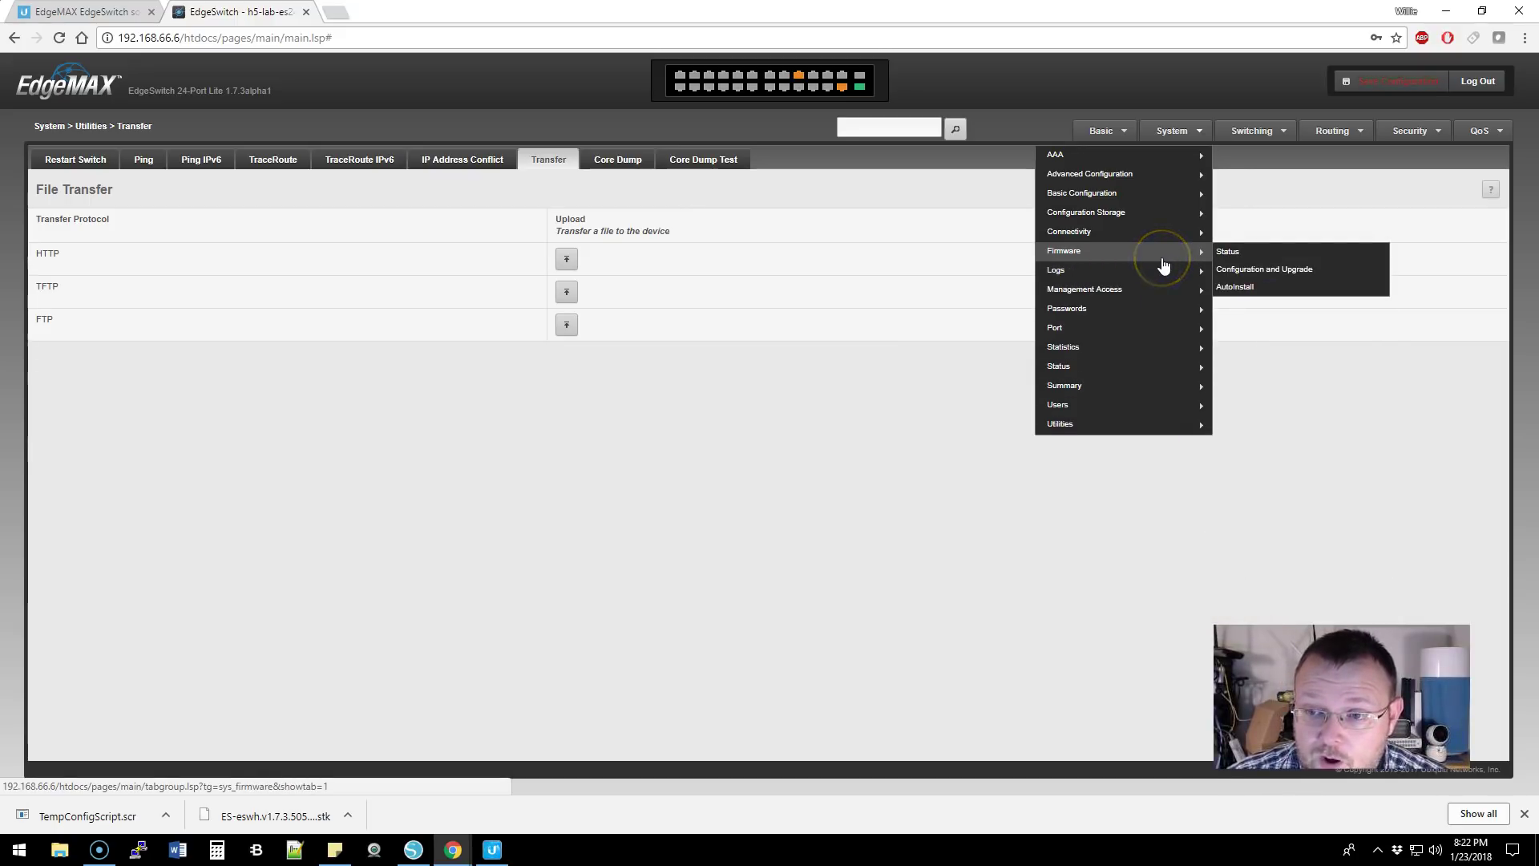
click(1237, 255)
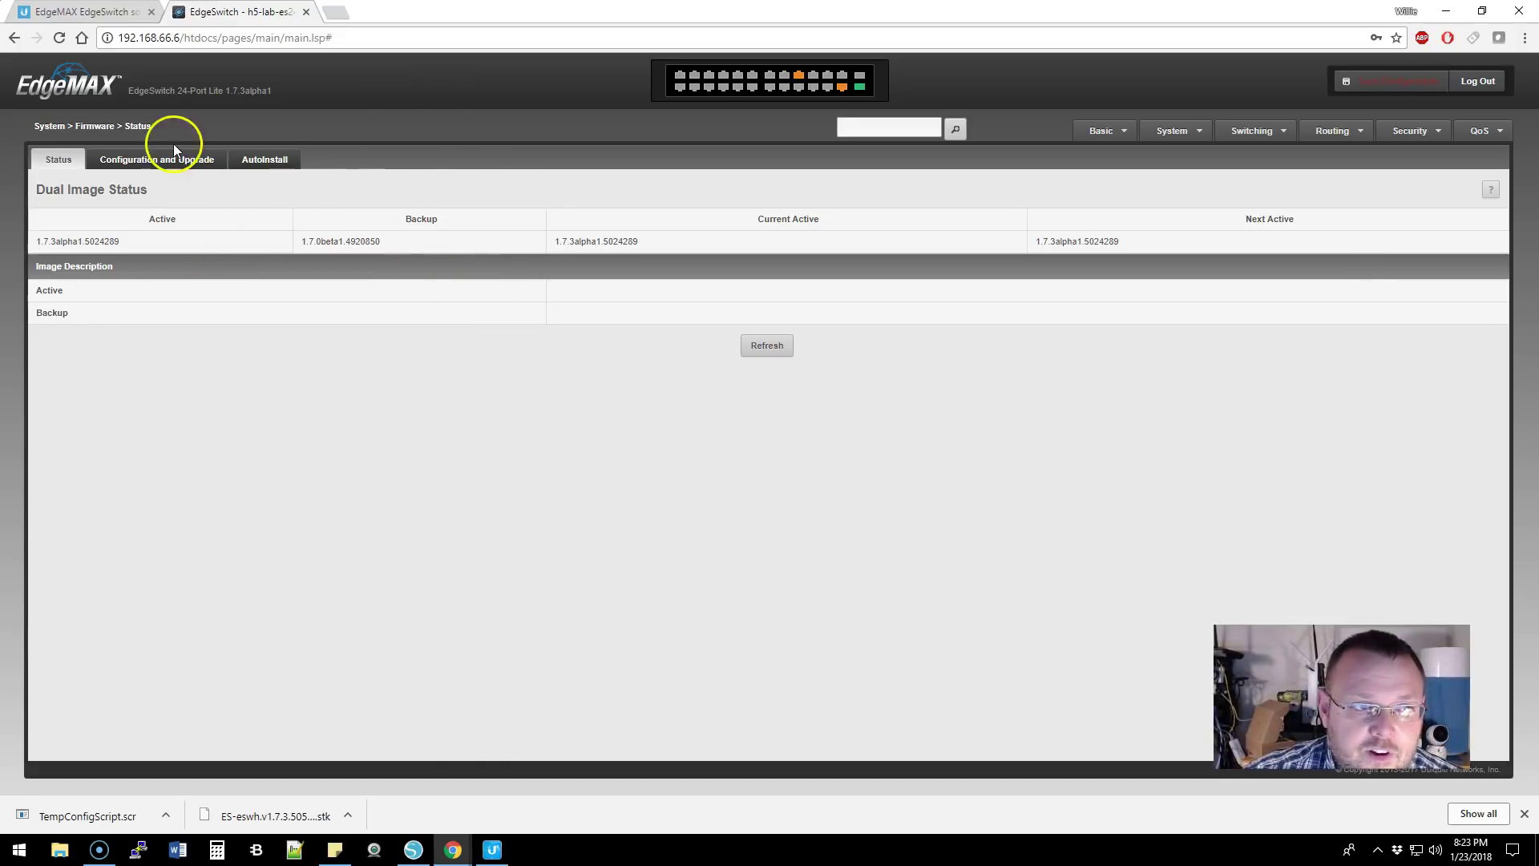
click(201, 157)
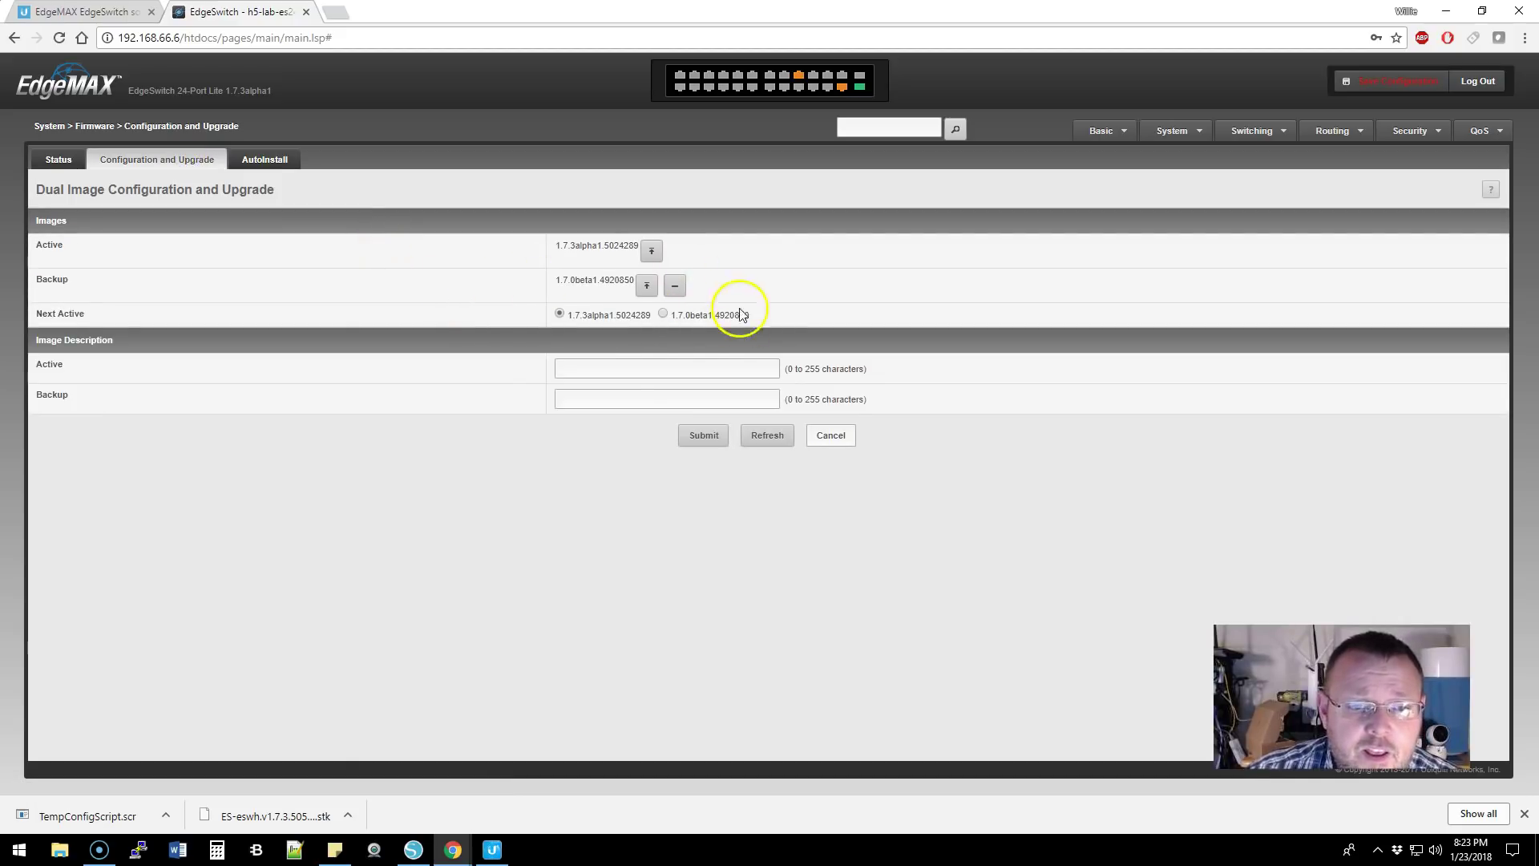
click(647, 287)
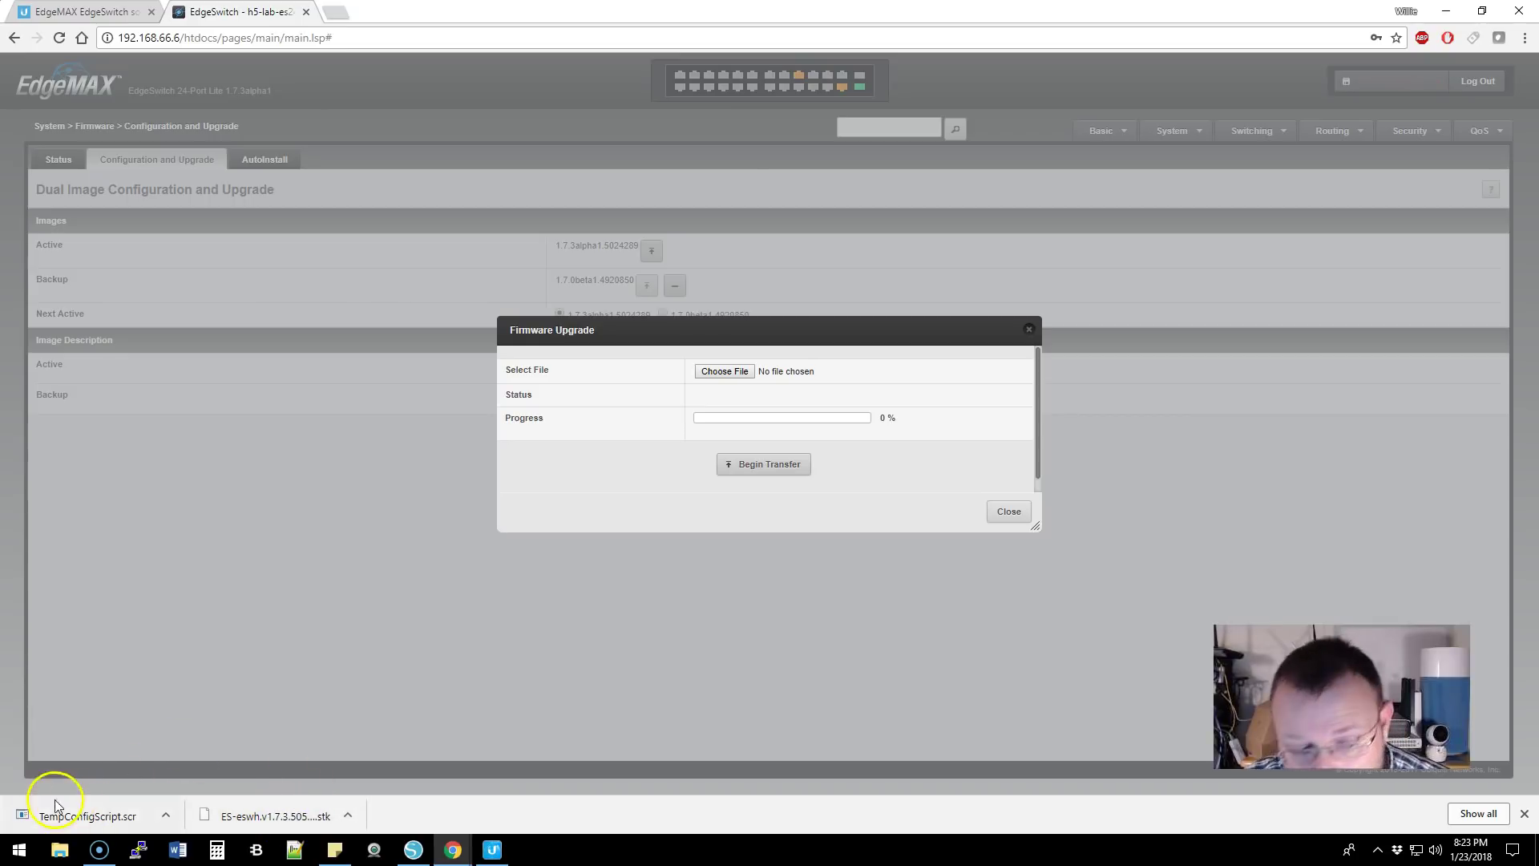
- Load the downloaded ES-eswh v1.7.3 .stk file and begin transferring it to the backup slot
drag(32, 802, 728, 370)
click(768, 469)
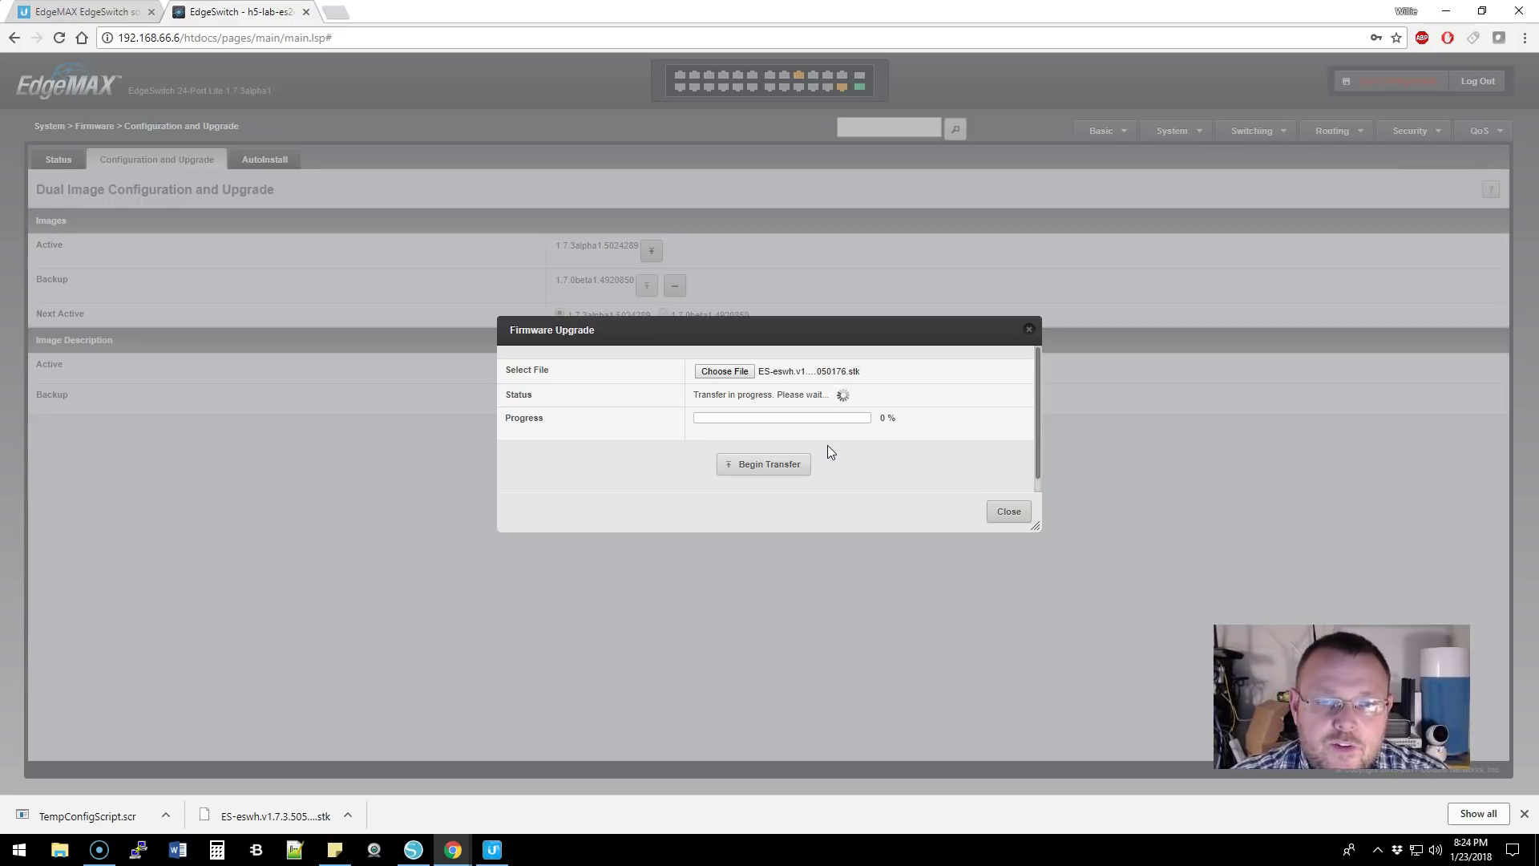
- Let the firmware transfer reach 100% and close it, leaving 1.7.3.5050176 as the backup image
click(788, 459)
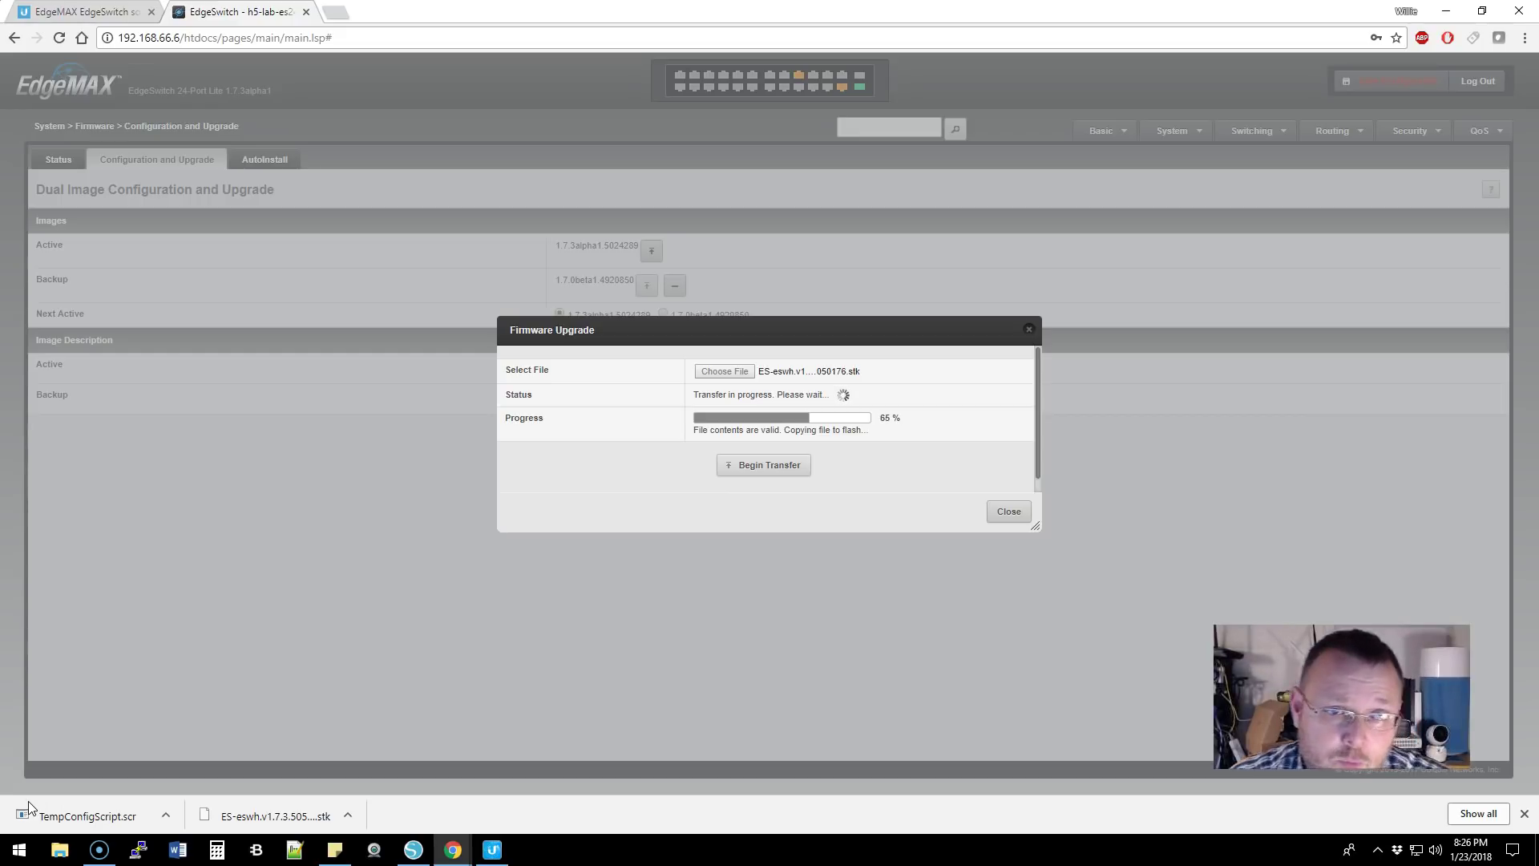
click(23, 815)
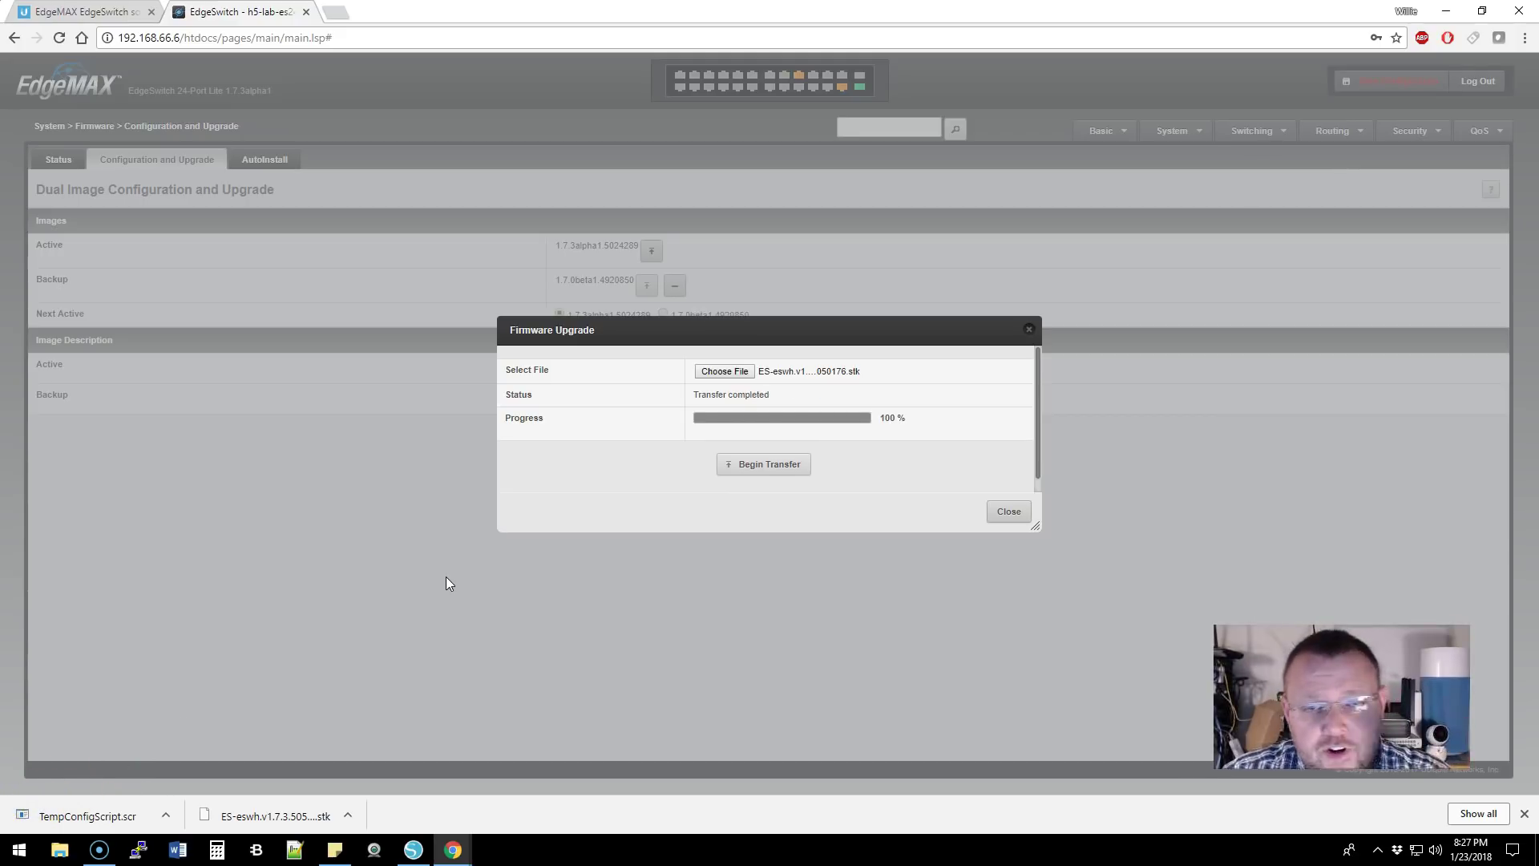
click(1013, 512)
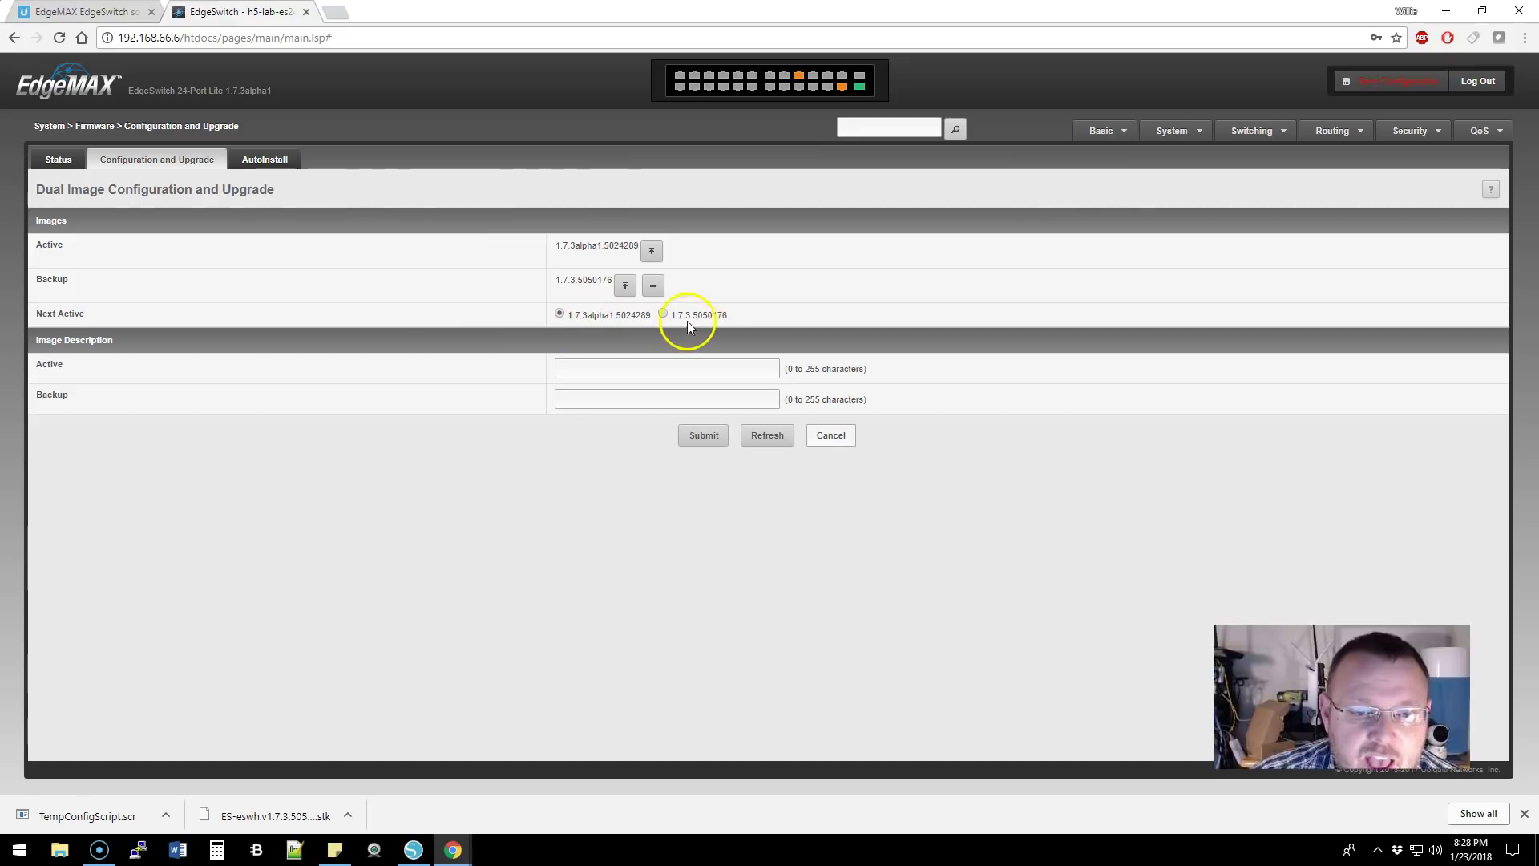
- Set 1.7.3.5050176 as the next active image and save the running configuration
click(663, 314)
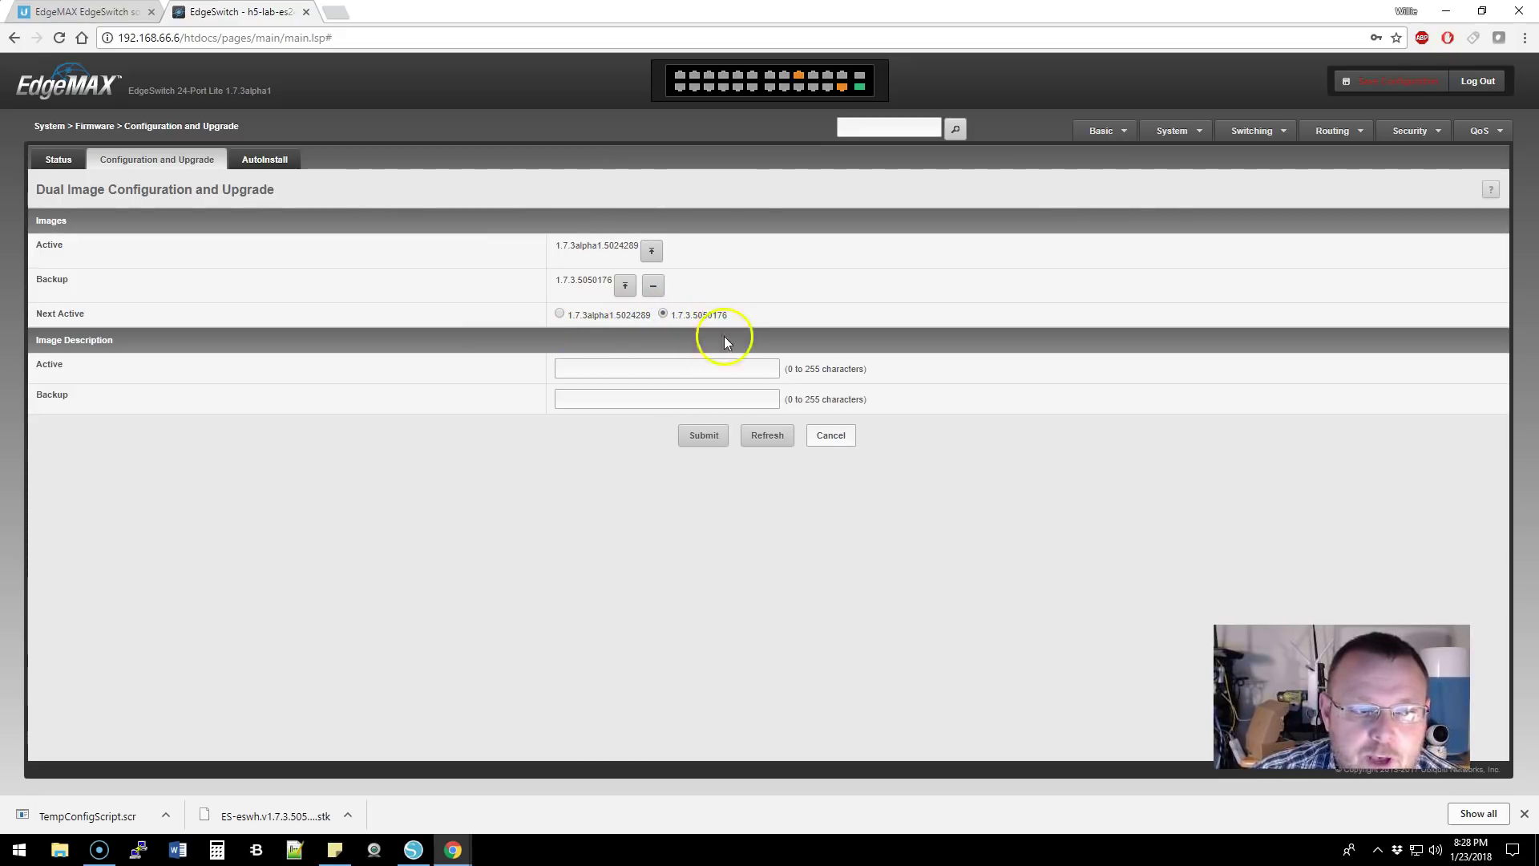
click(712, 436)
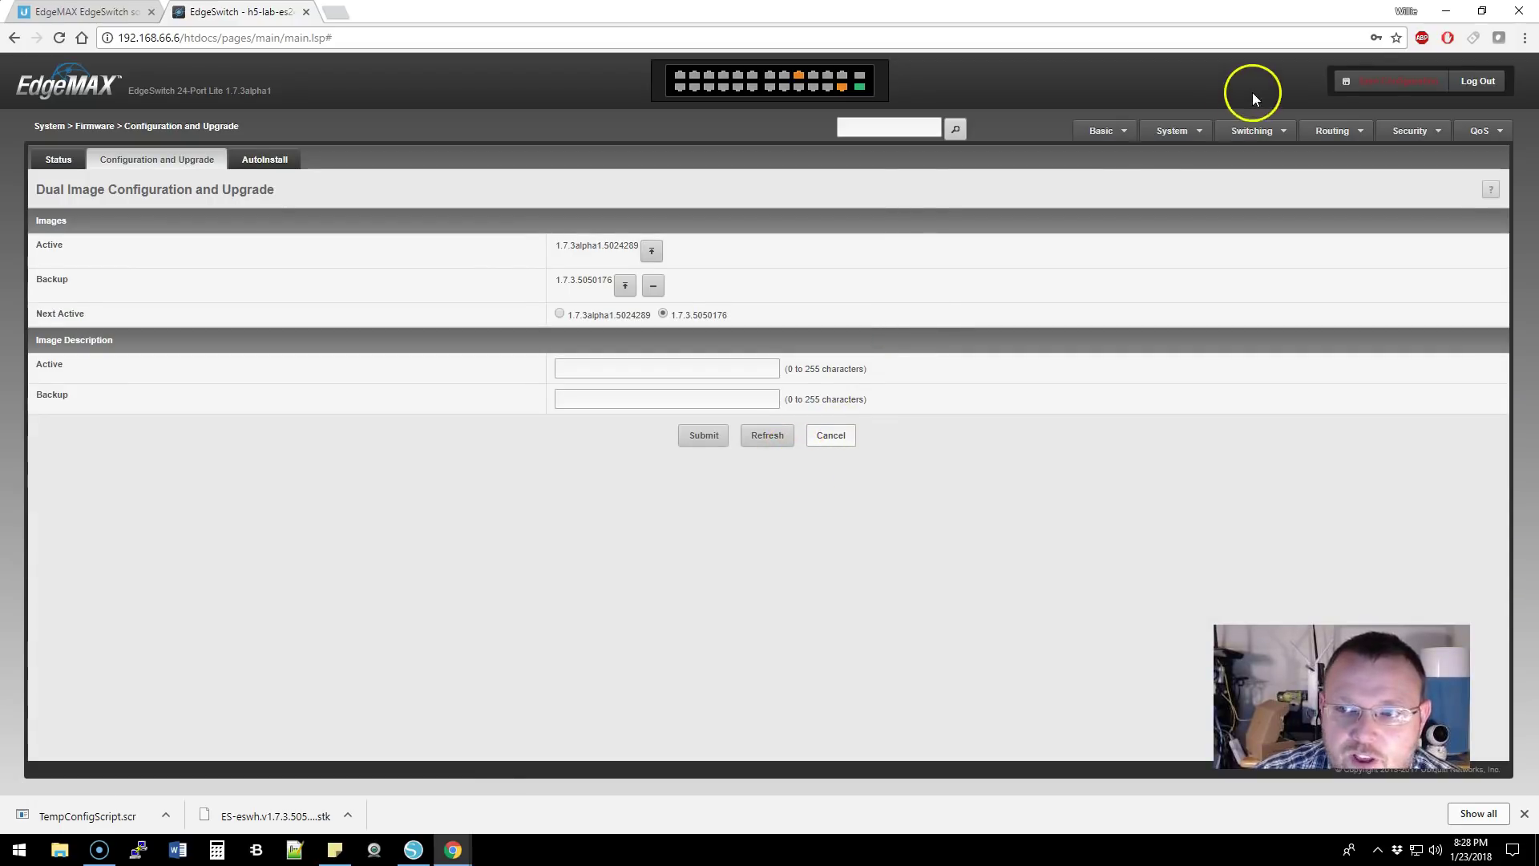
click(1374, 83)
click(887, 484)
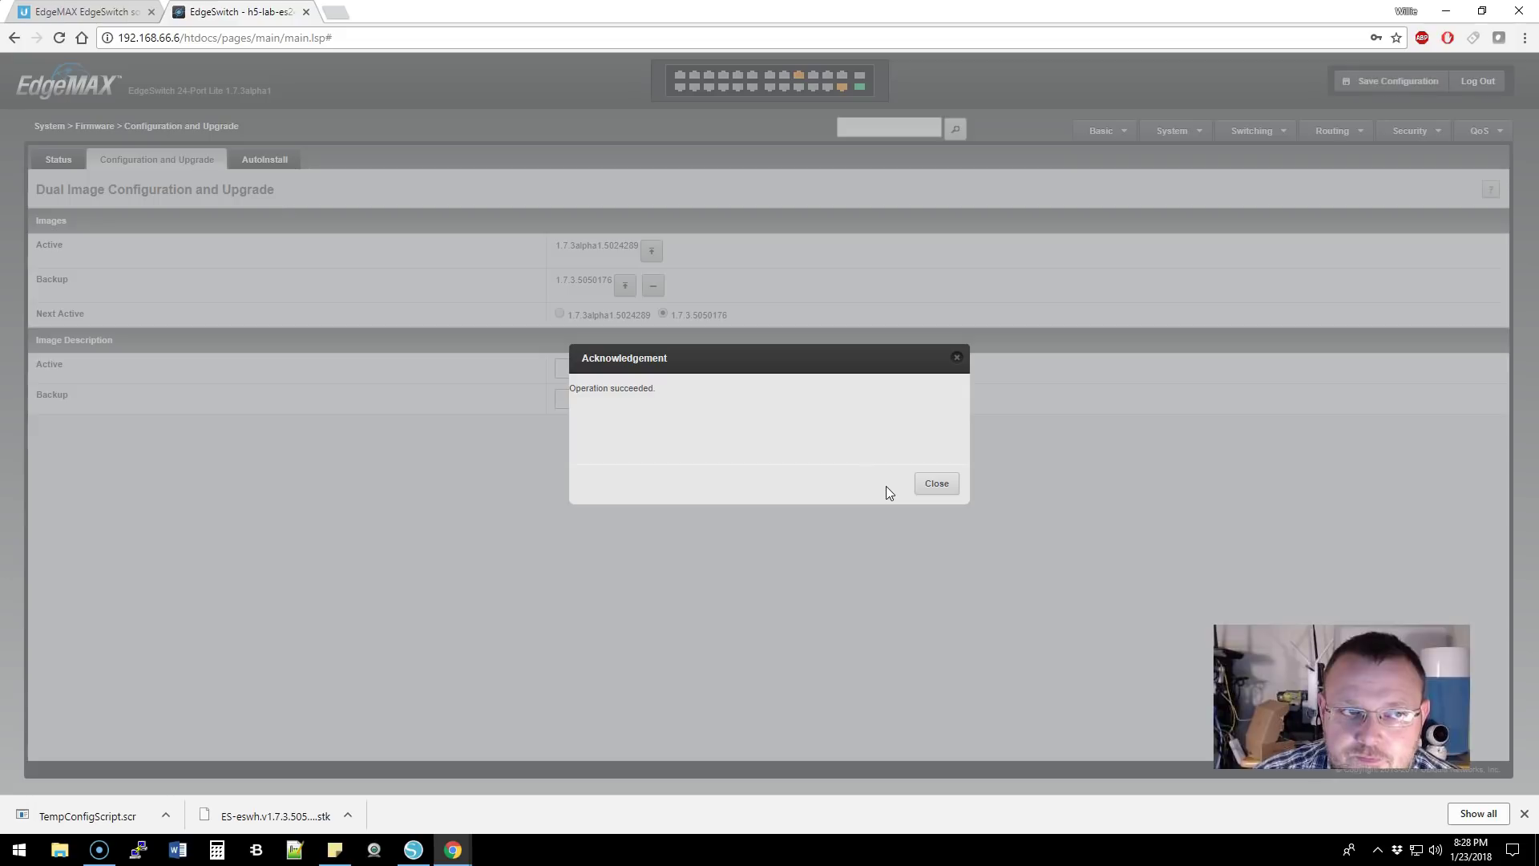
click(936, 484)
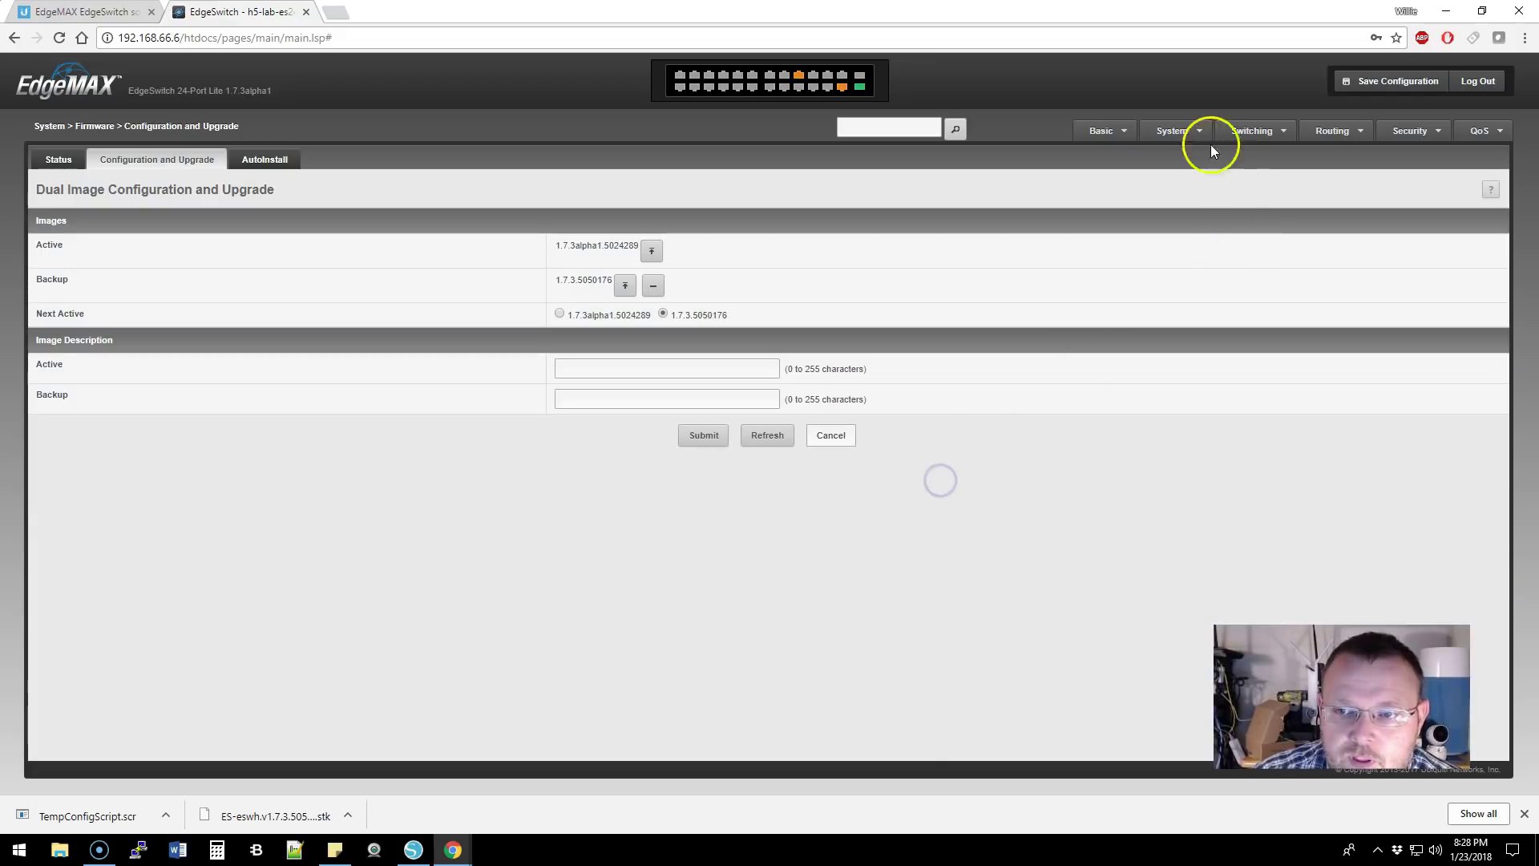
- Restart the switch without a core dump from System > Utilities > Restart Switch
click(1174, 133)
mouse_move(1163, 424)
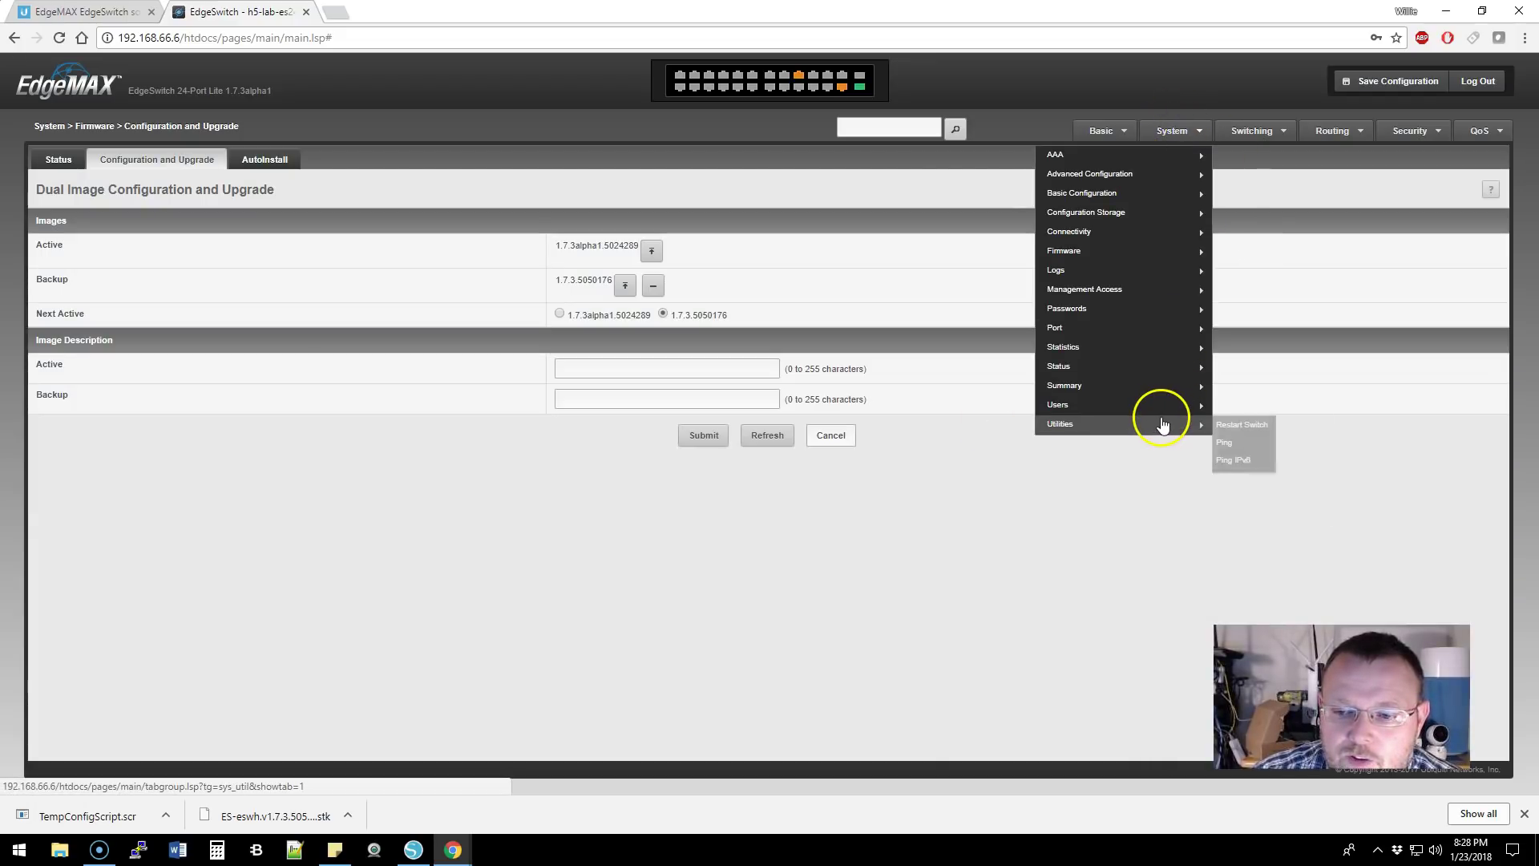
click(1238, 424)
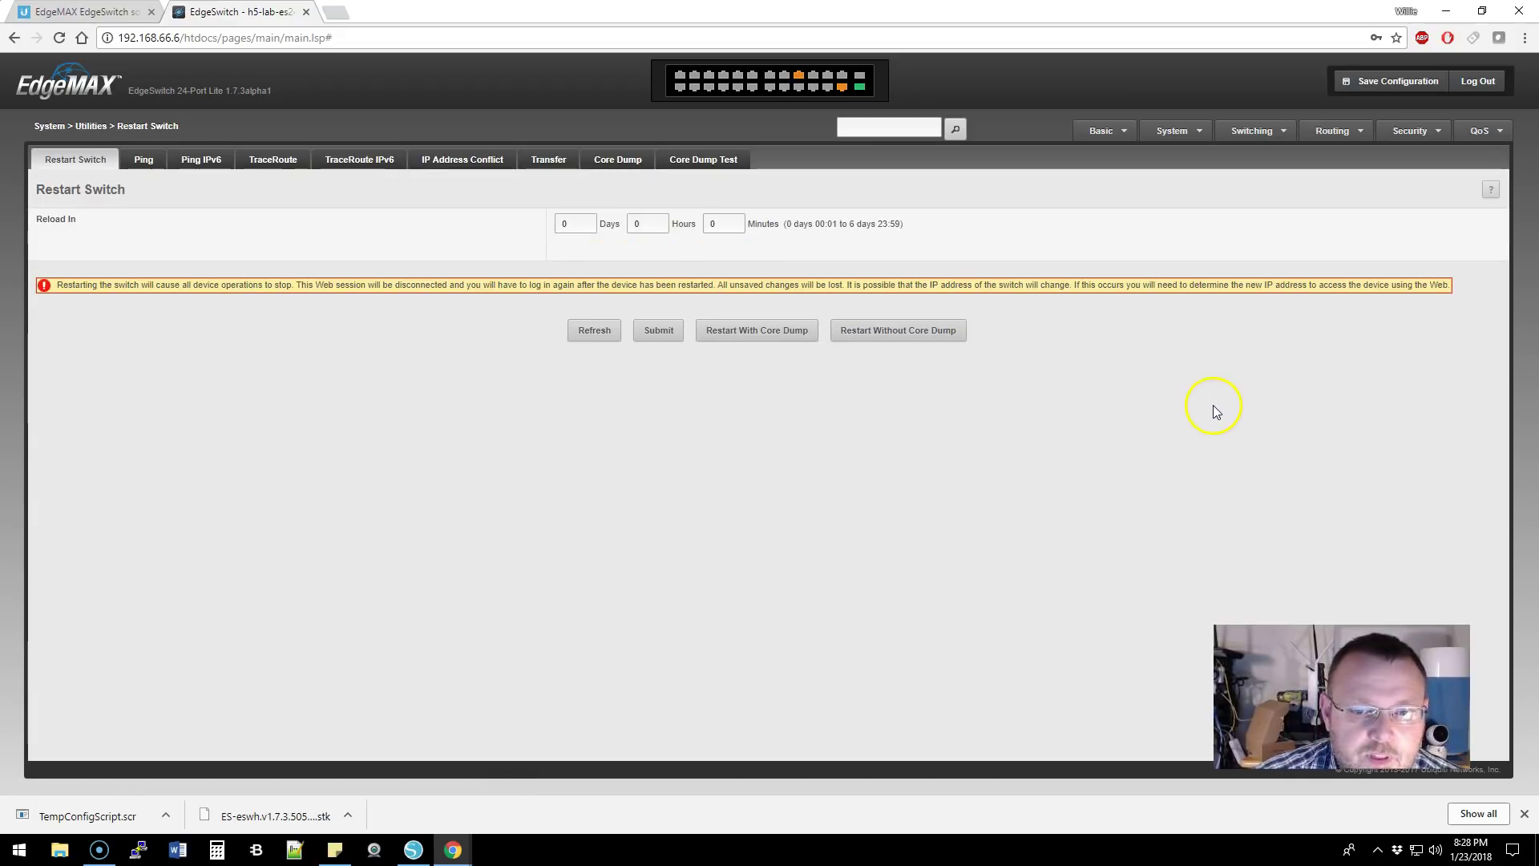
click(897, 331)
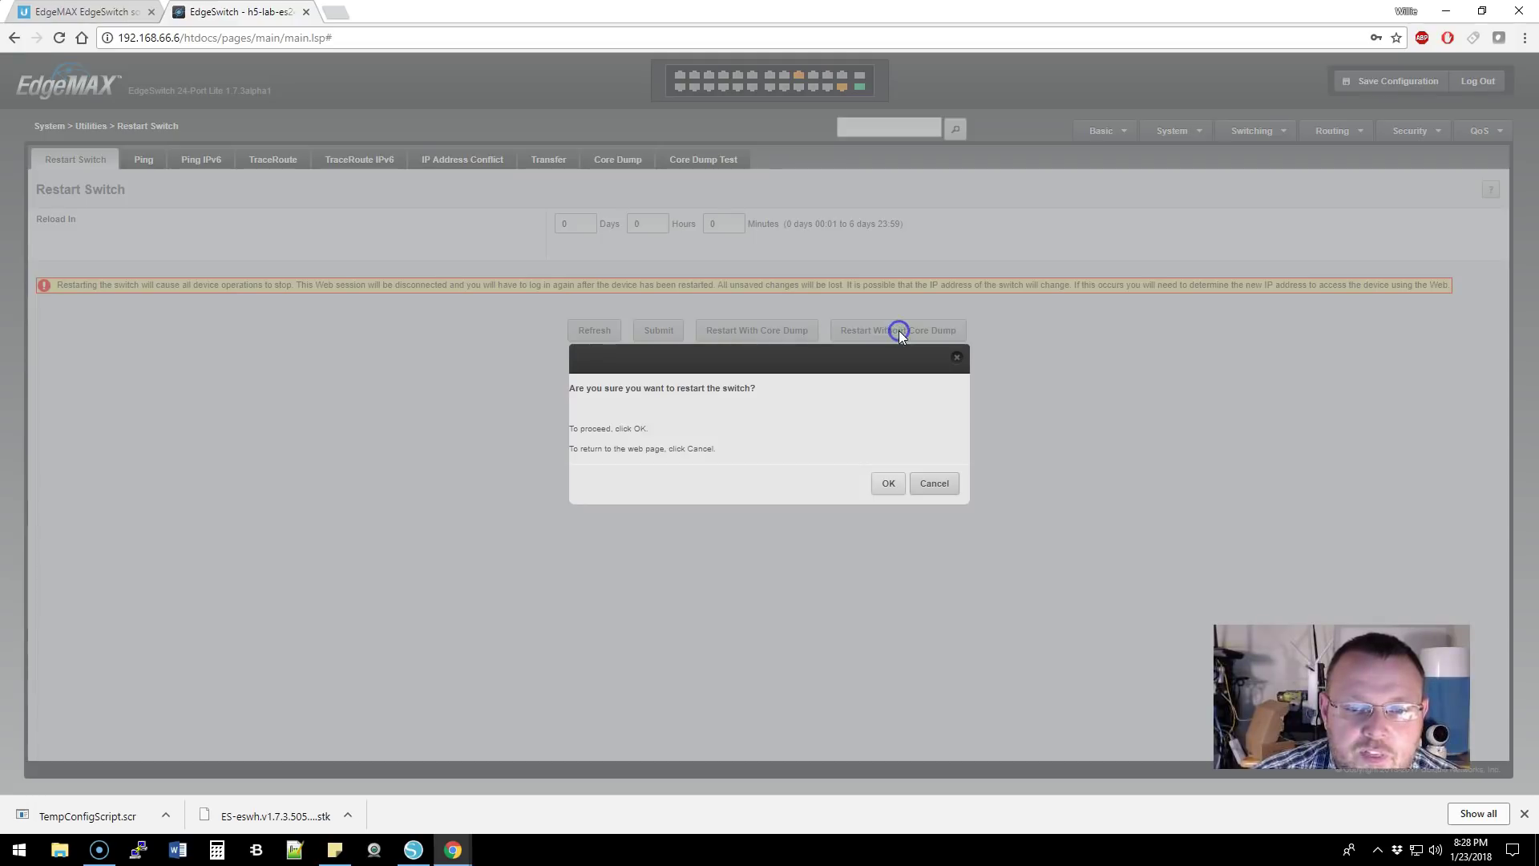
click(890, 484)
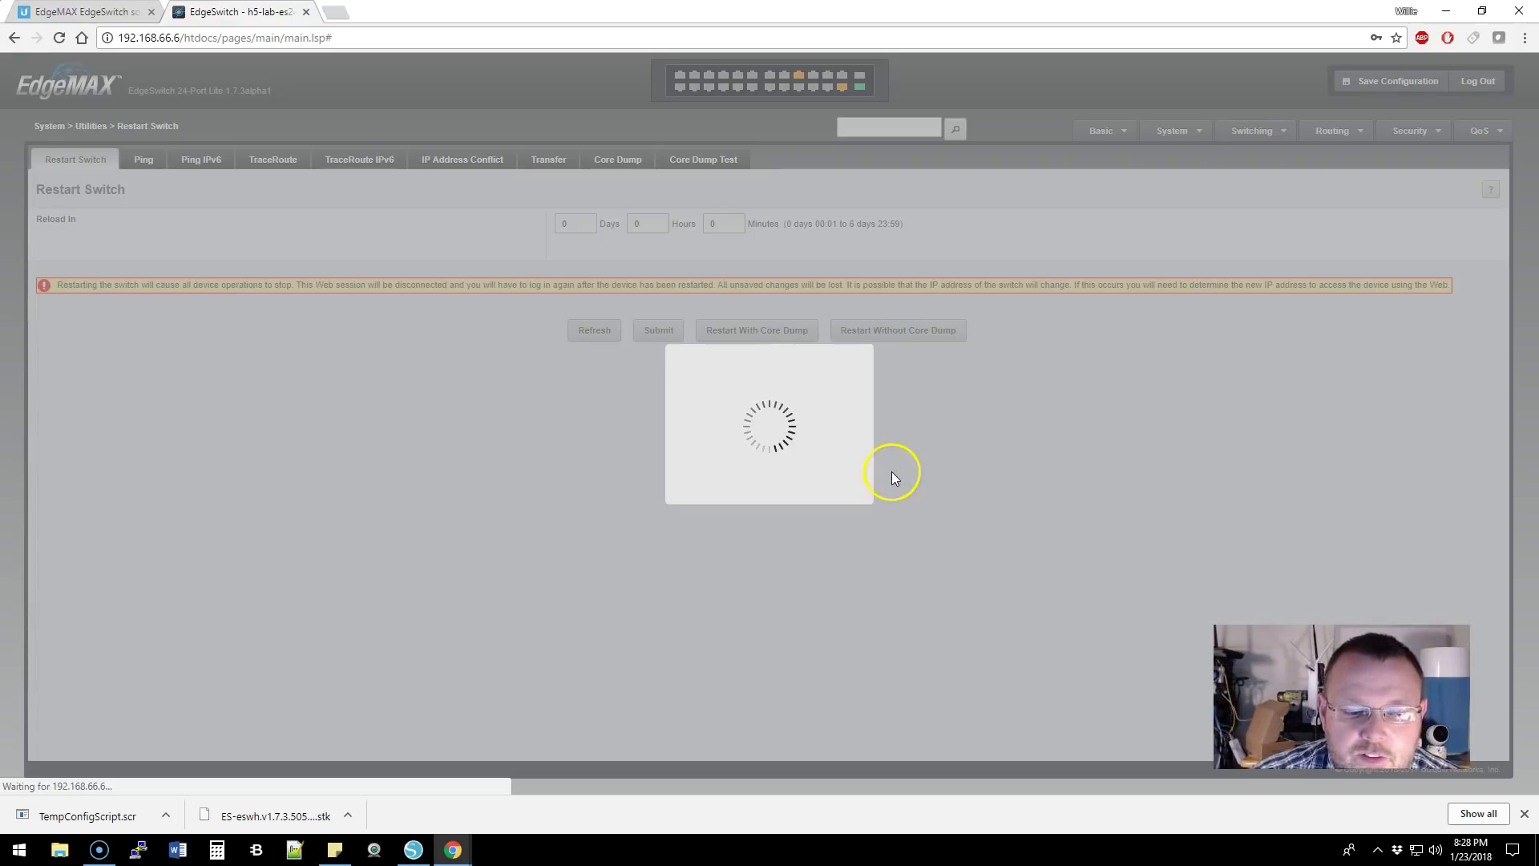
- Run 'ping 192.168.66.6 -t' in Command Prompt until the switch replies, then stop and close it
key(super+r)
text(cmd)
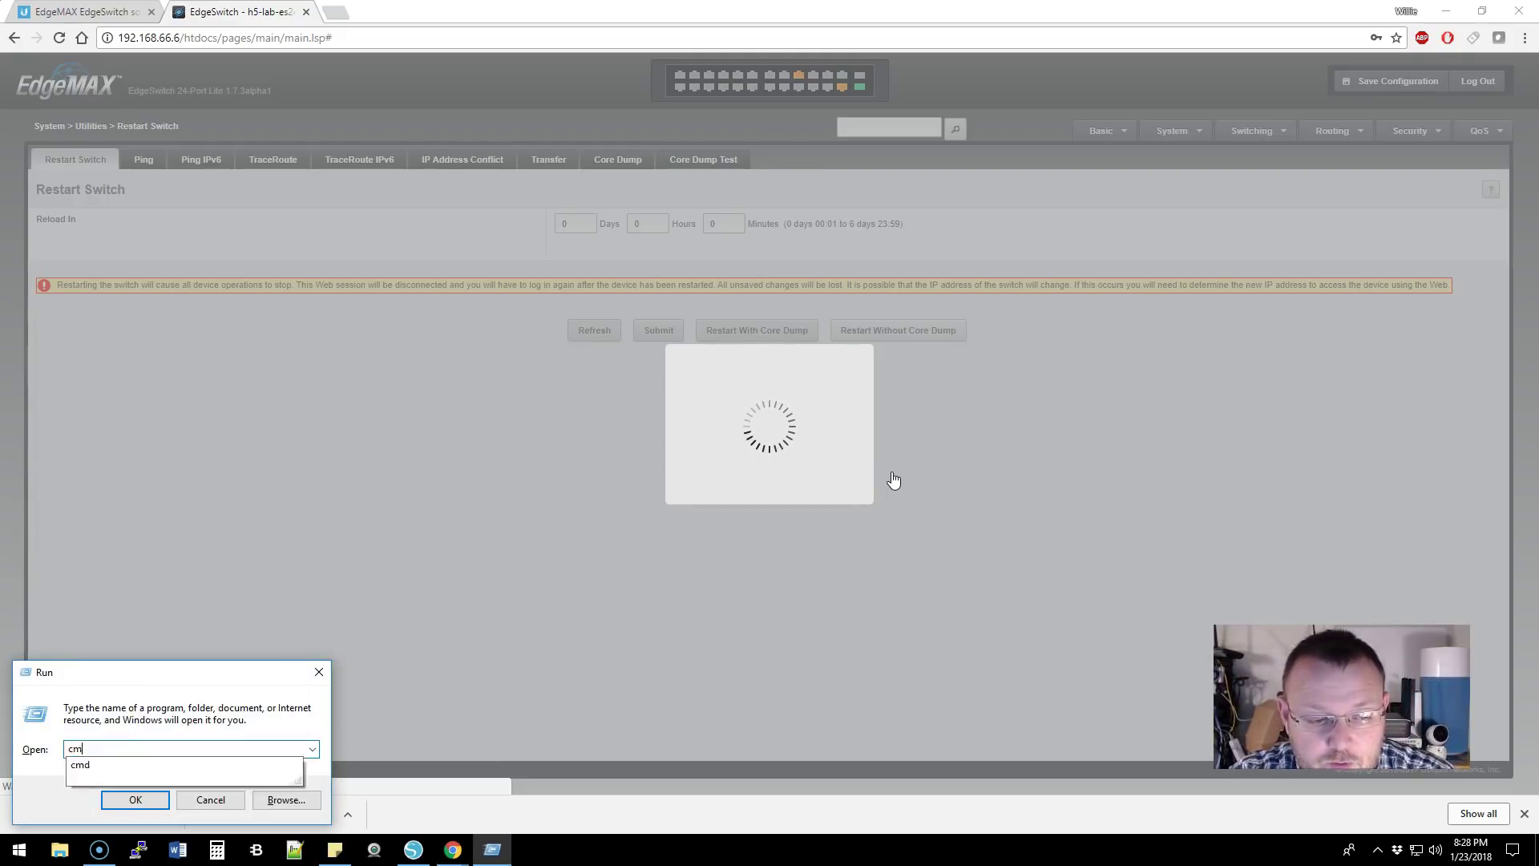
key(Return)
text(ping 192)
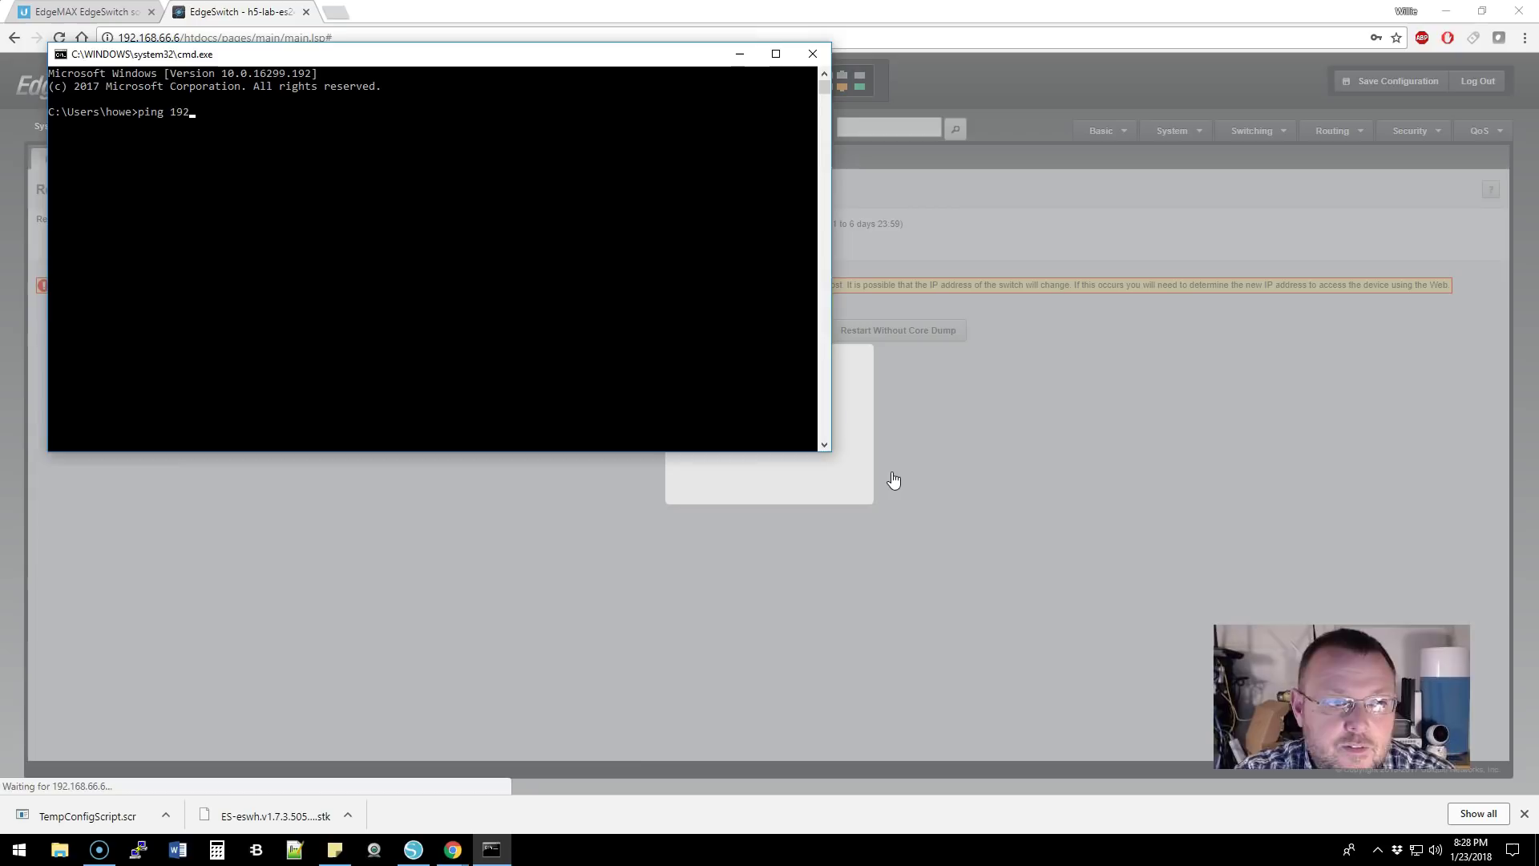
text(.168.66.6)
text( -t)
key(Return)
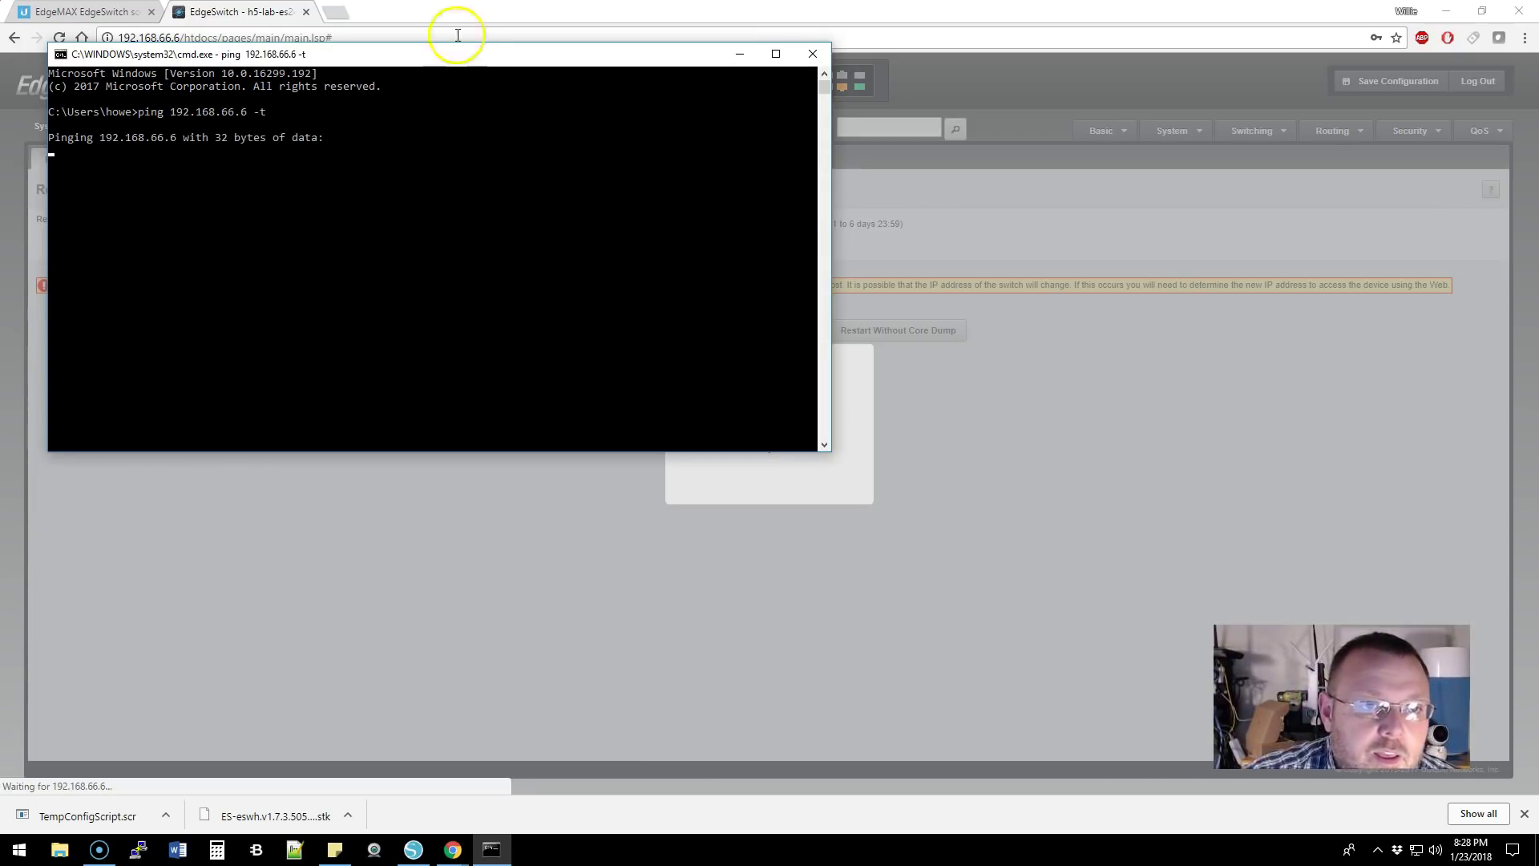
drag(474, 55, 597, 239)
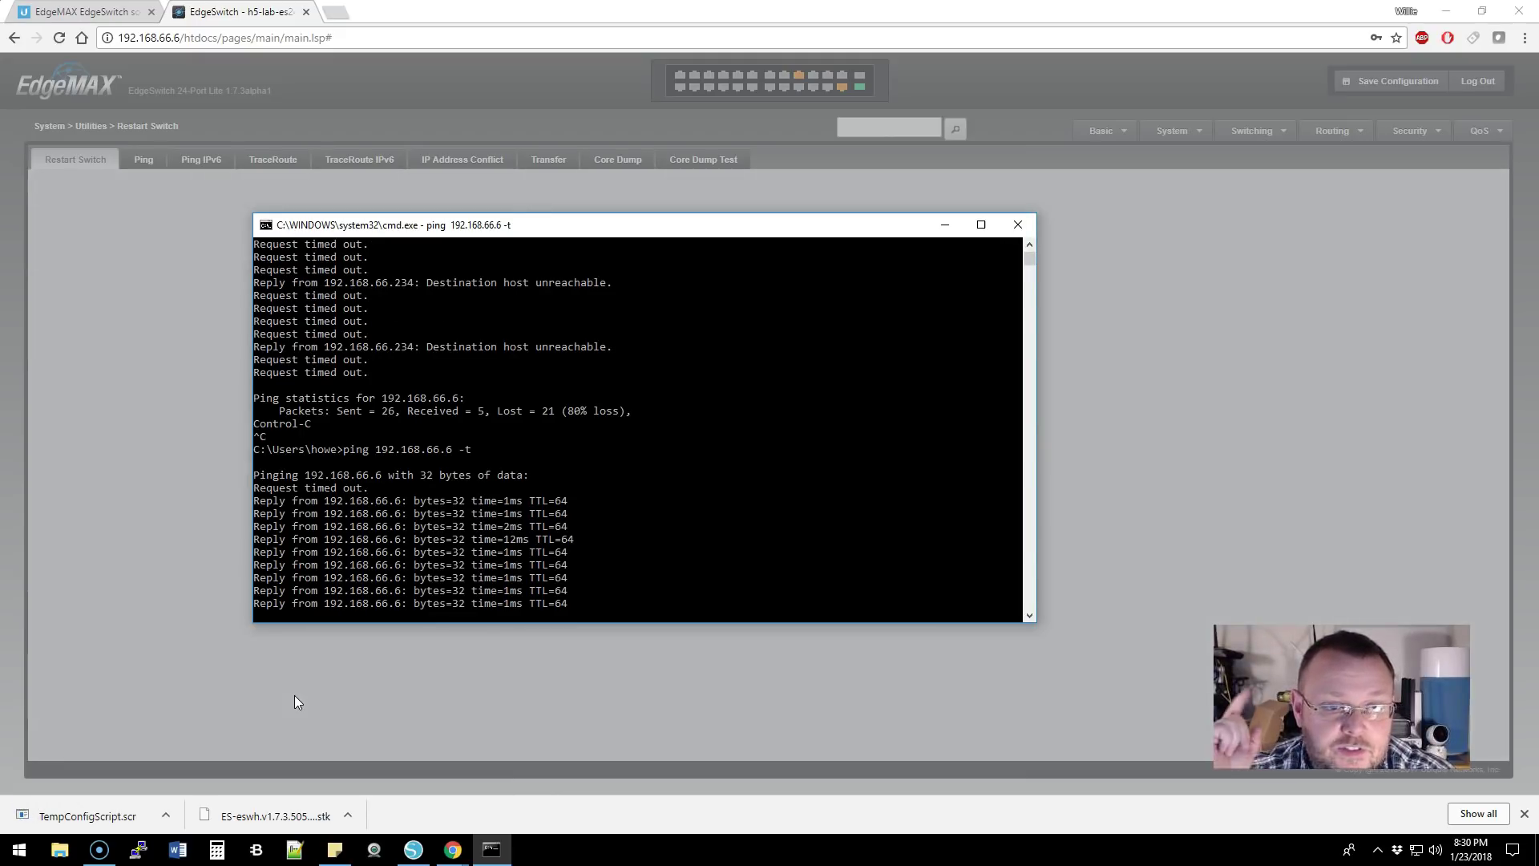
click(822, 391)
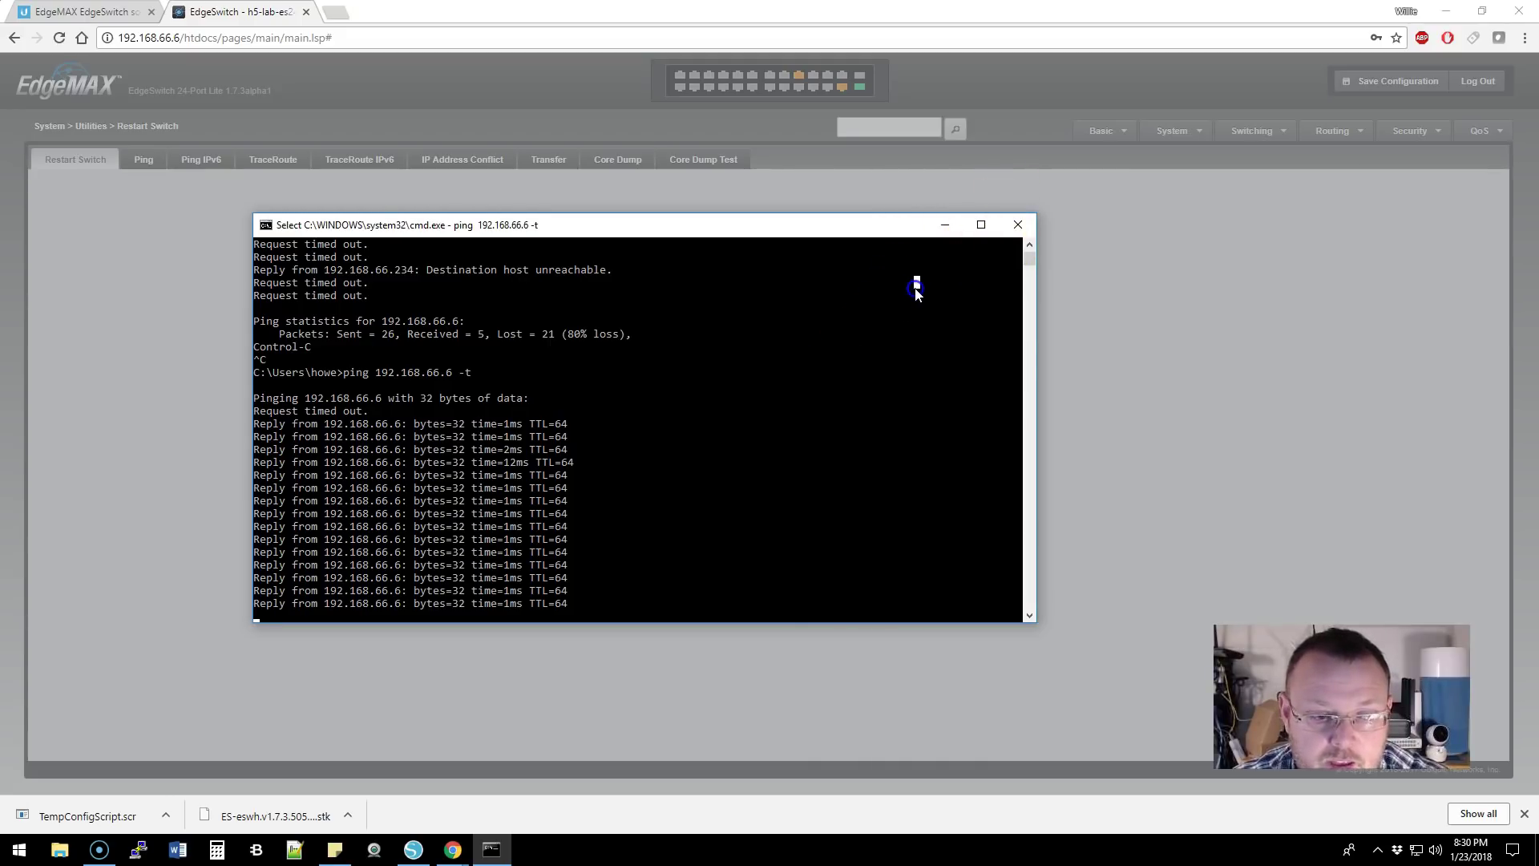
key(ctrl+c)
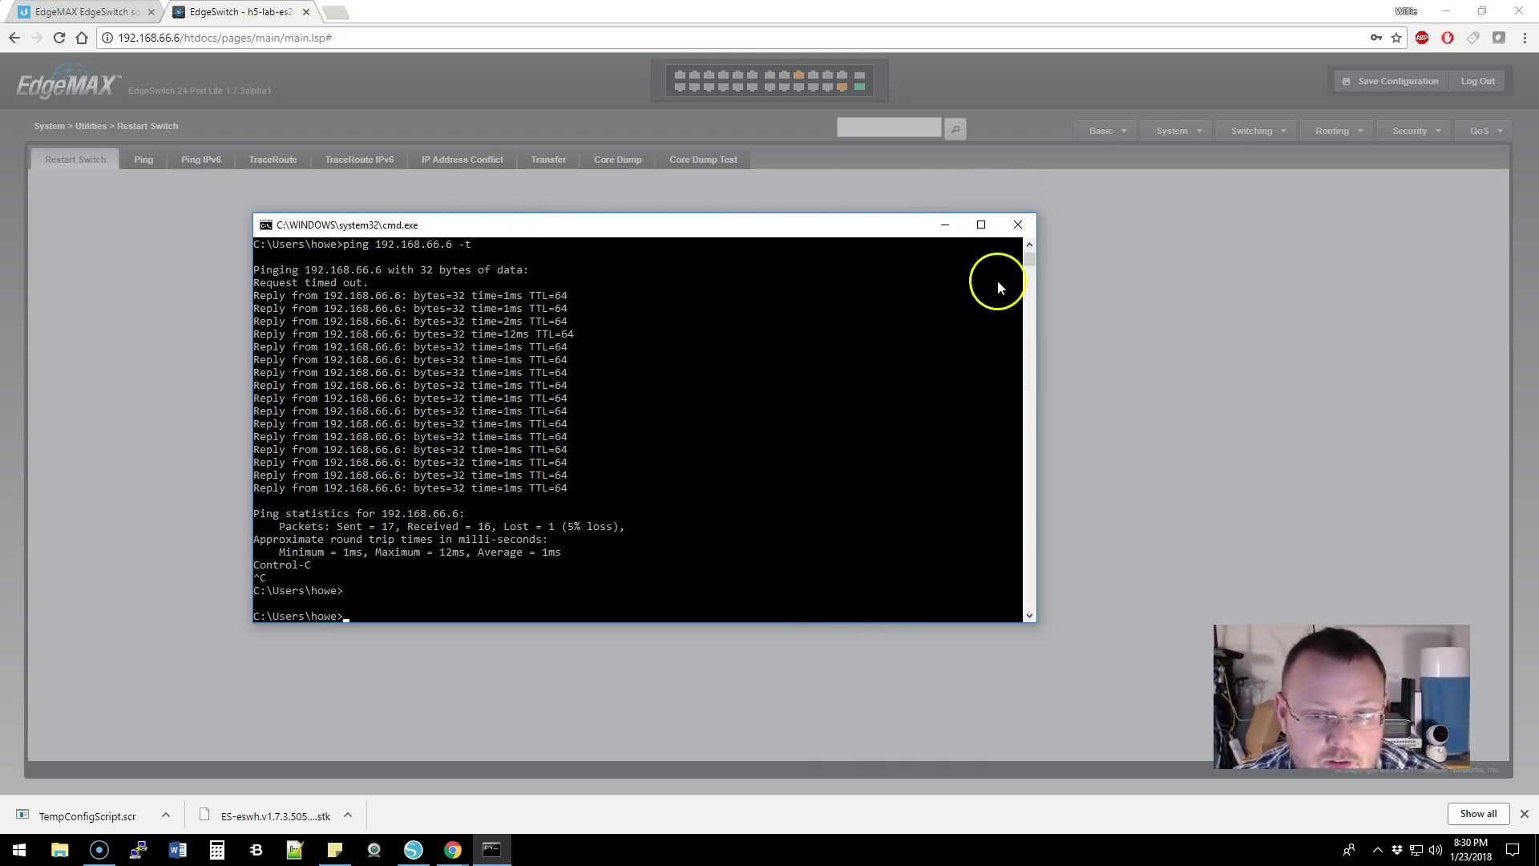
click(1018, 225)
- Reload the switch's base address 192.168.66.6 in the browser
drag(184, 38, 618, 71)
key(BackSpace)
key(Return)
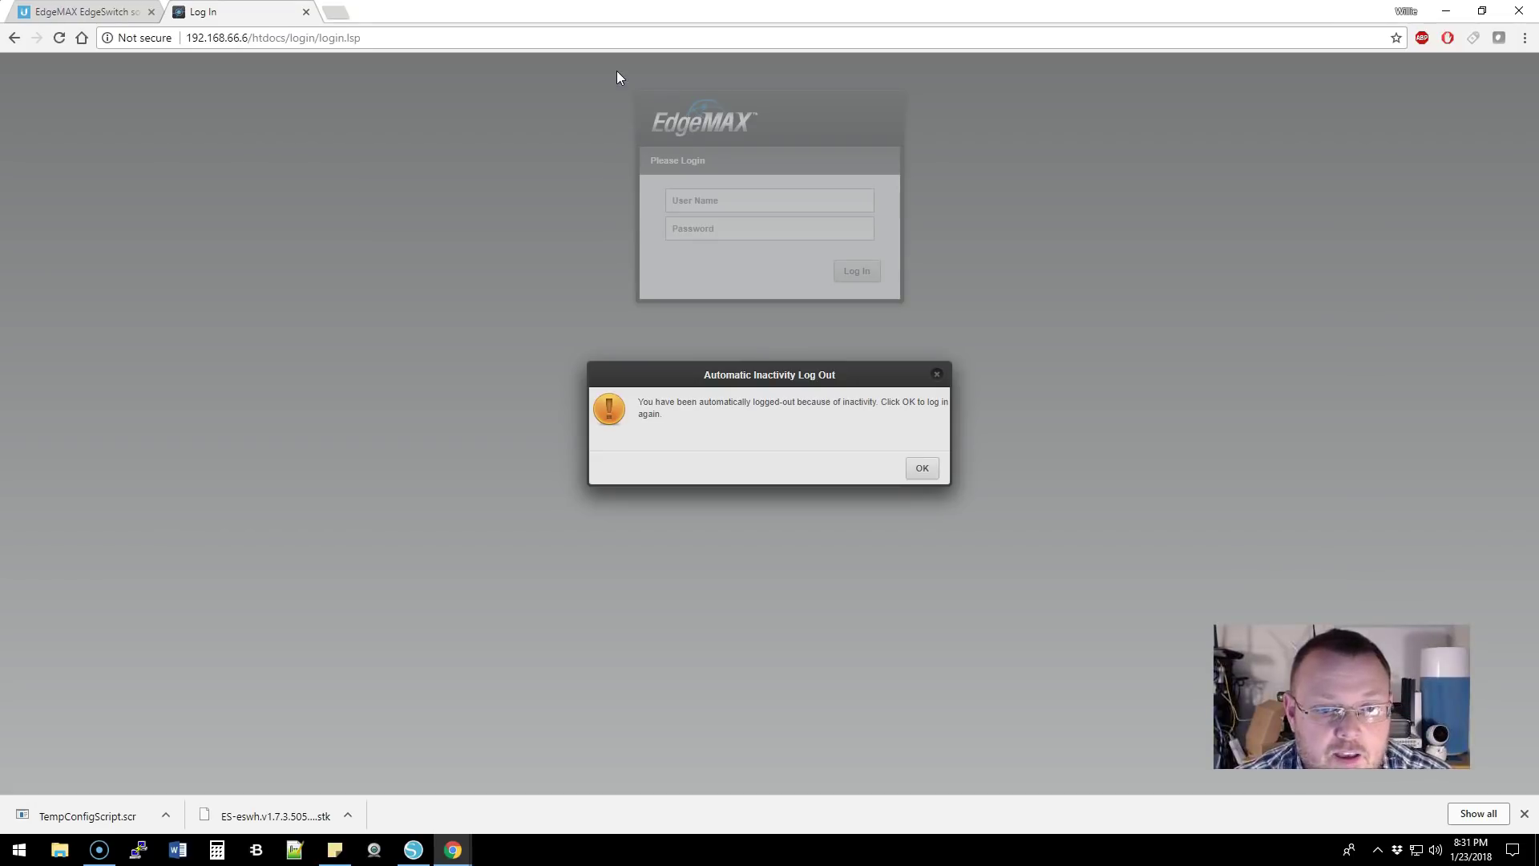
- Dismiss the inactivity notice and log back in with the administrator user name and password
click(922, 468)
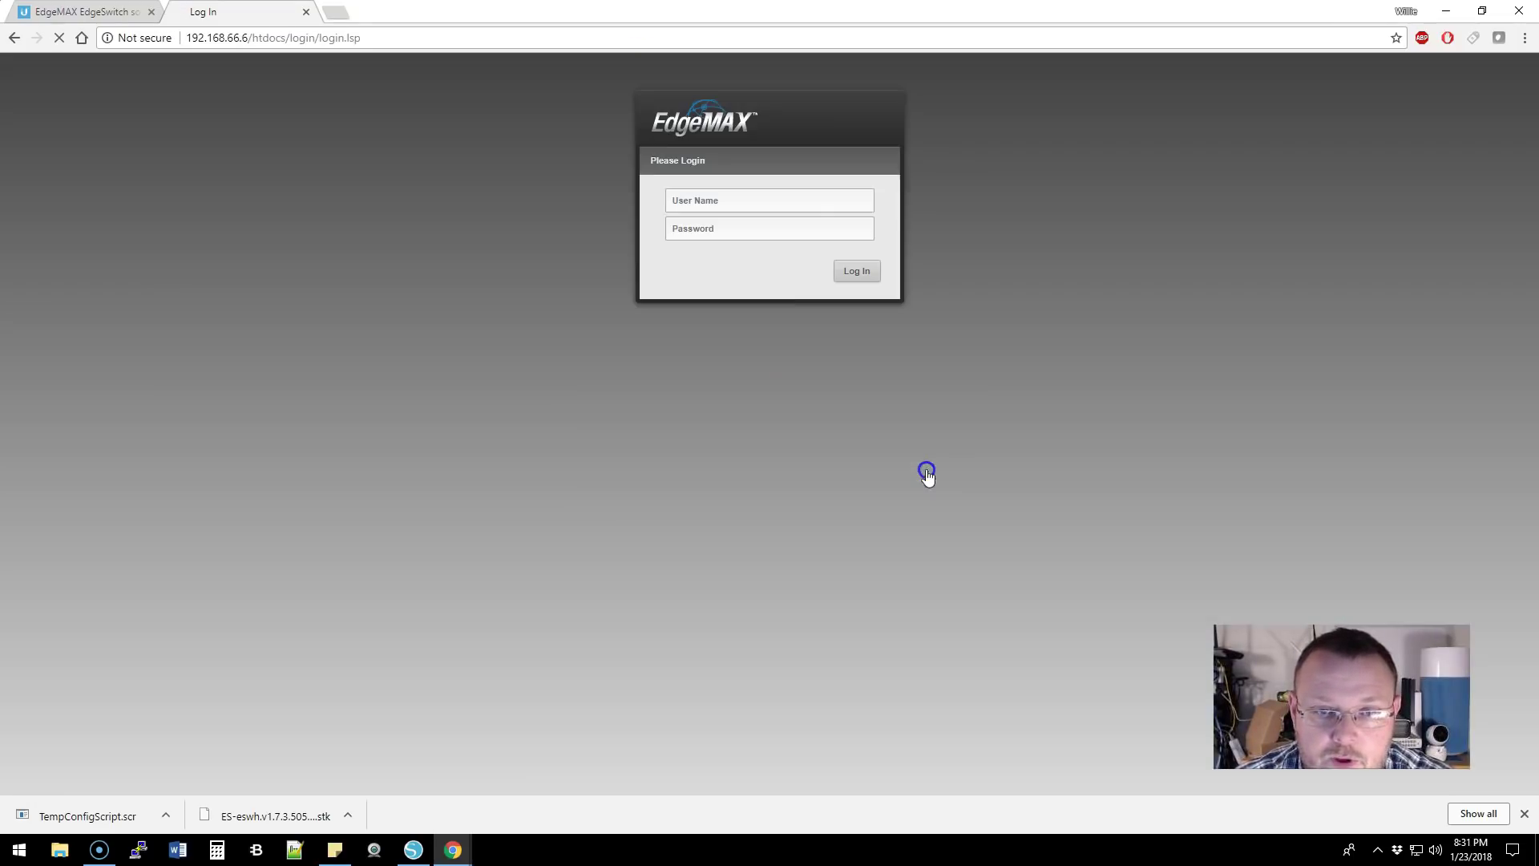
click(770, 198)
text(whowe)
key(Tab)
text(•)
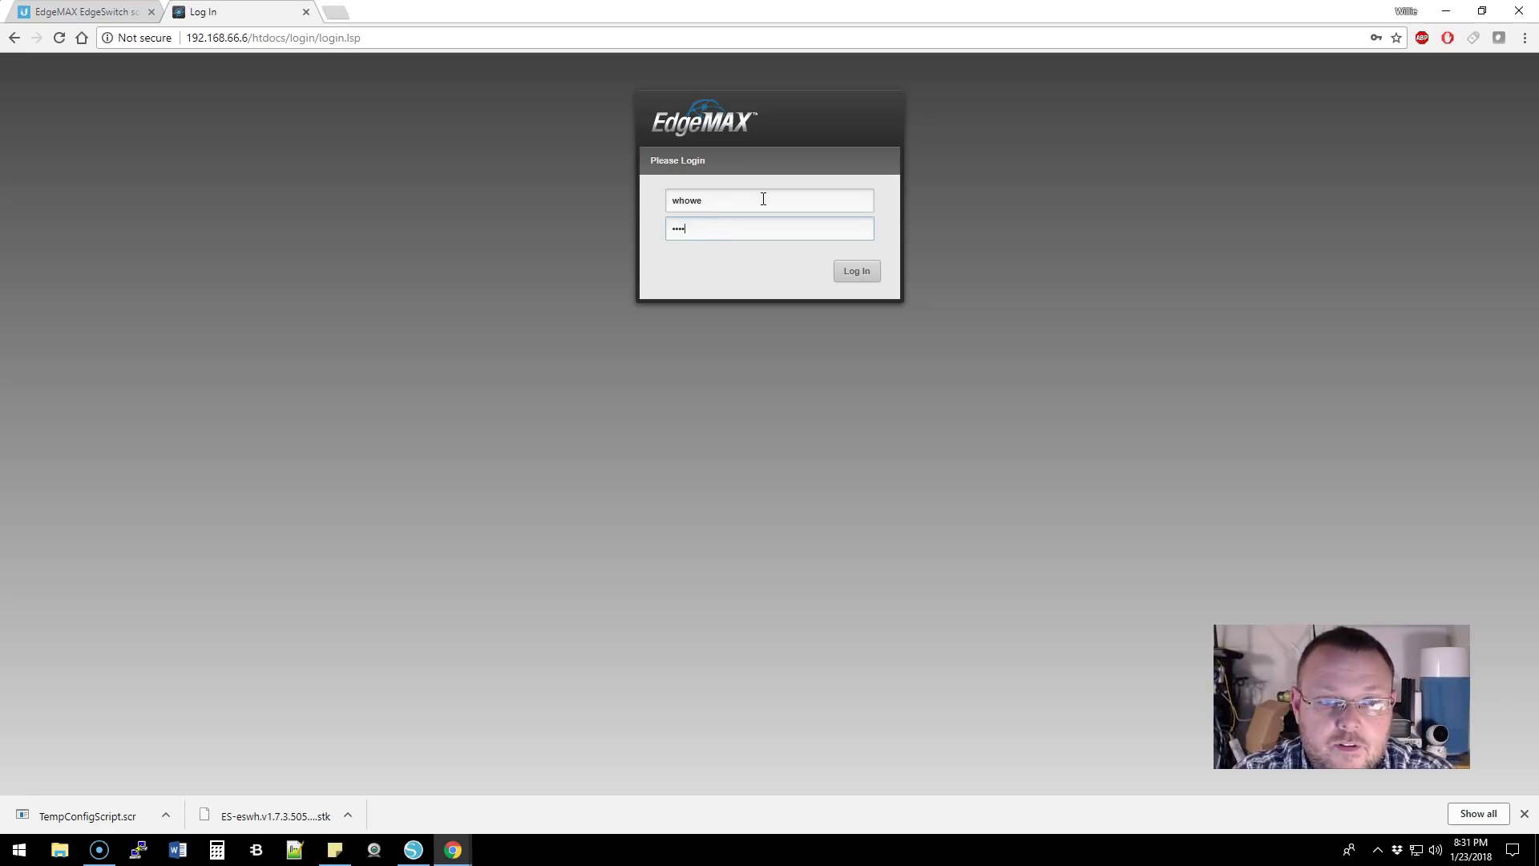
key(Return)
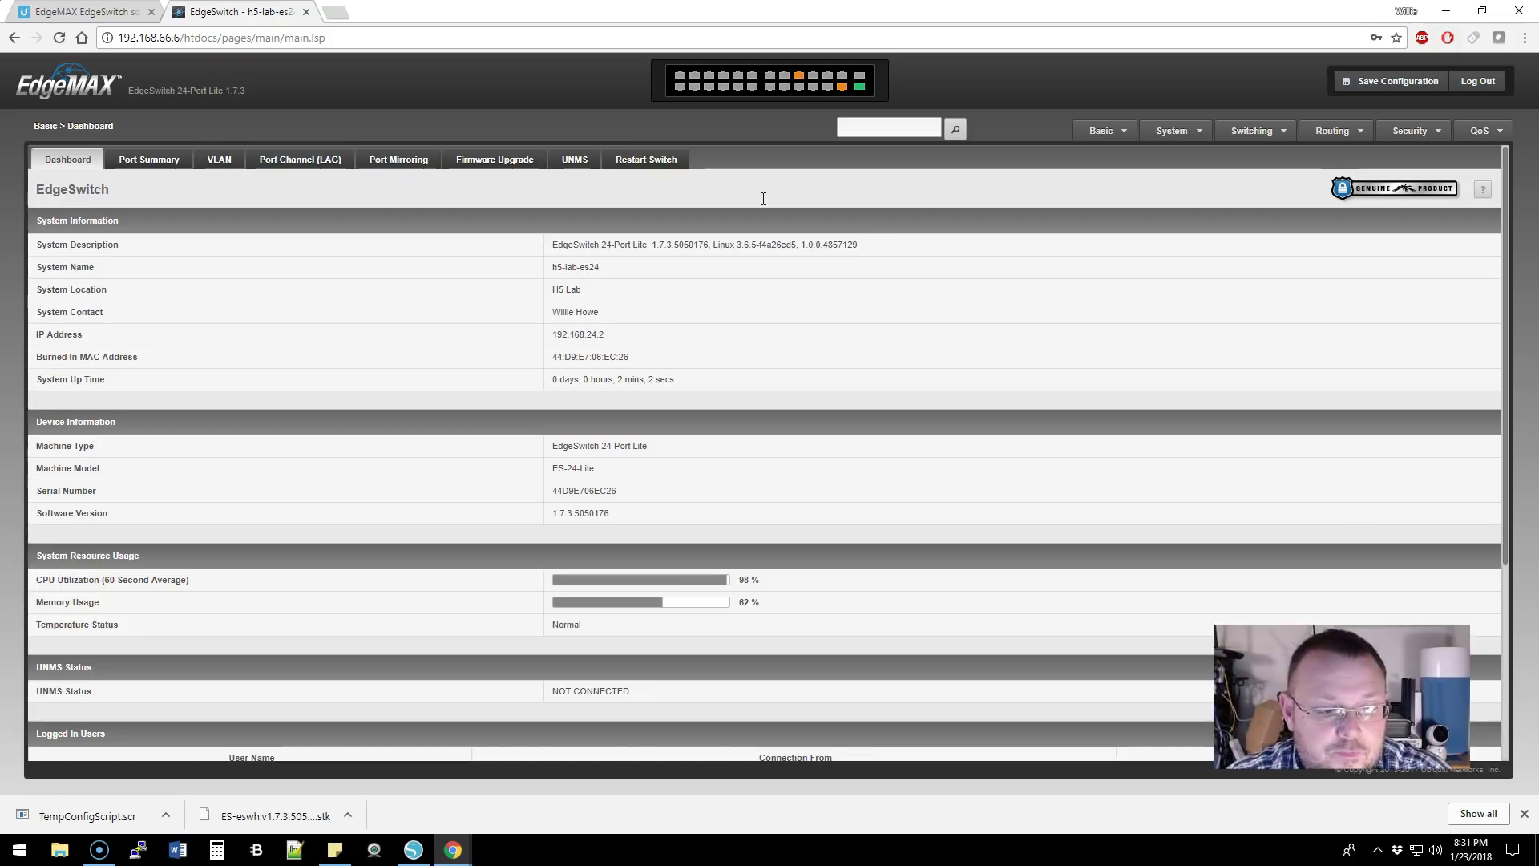
click(760, 194)
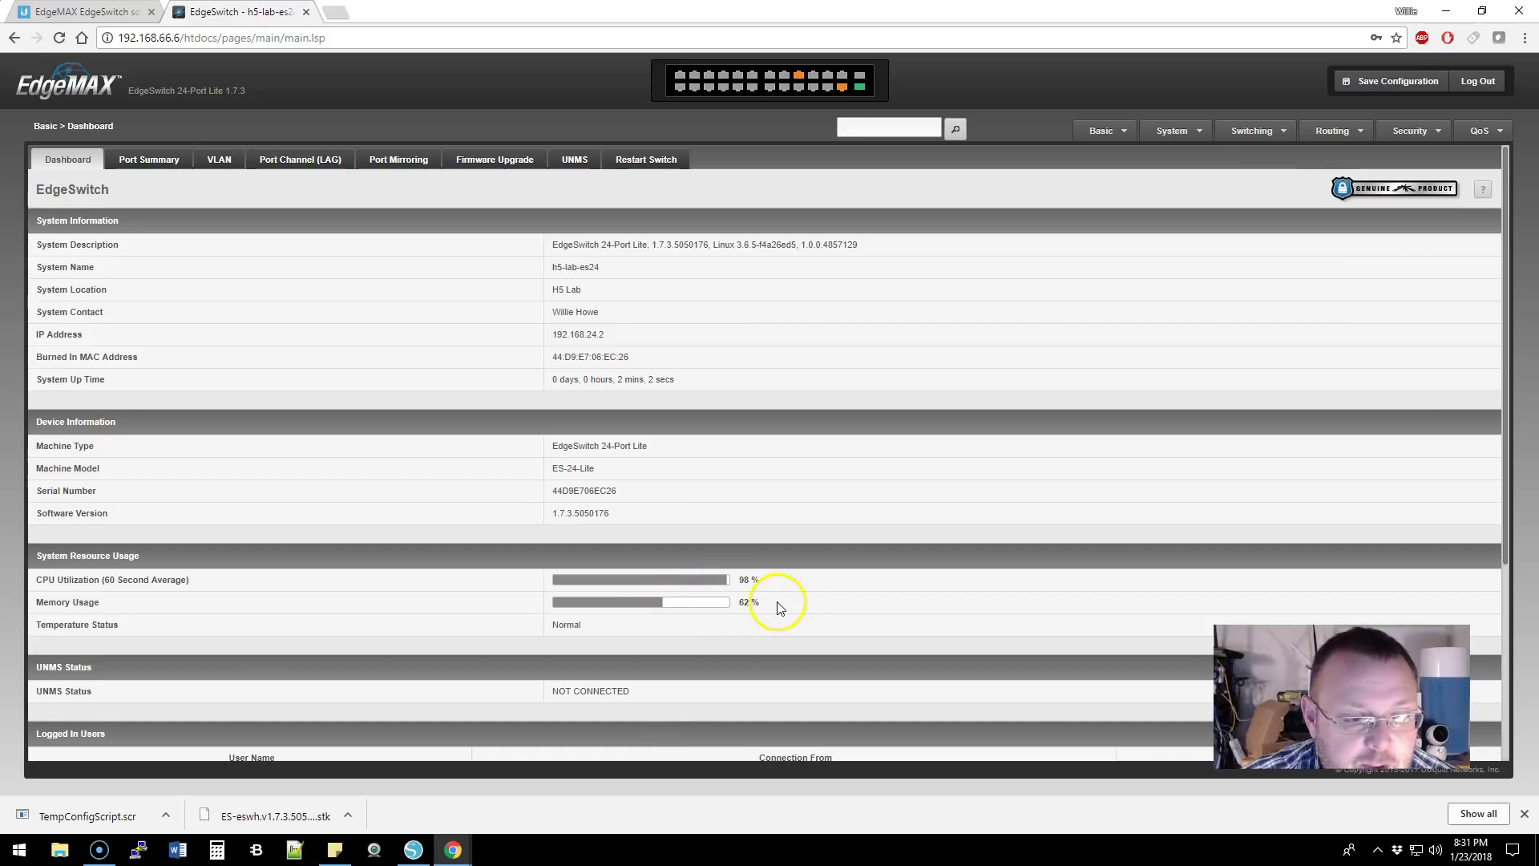
scroll(776, 603, down, 2)
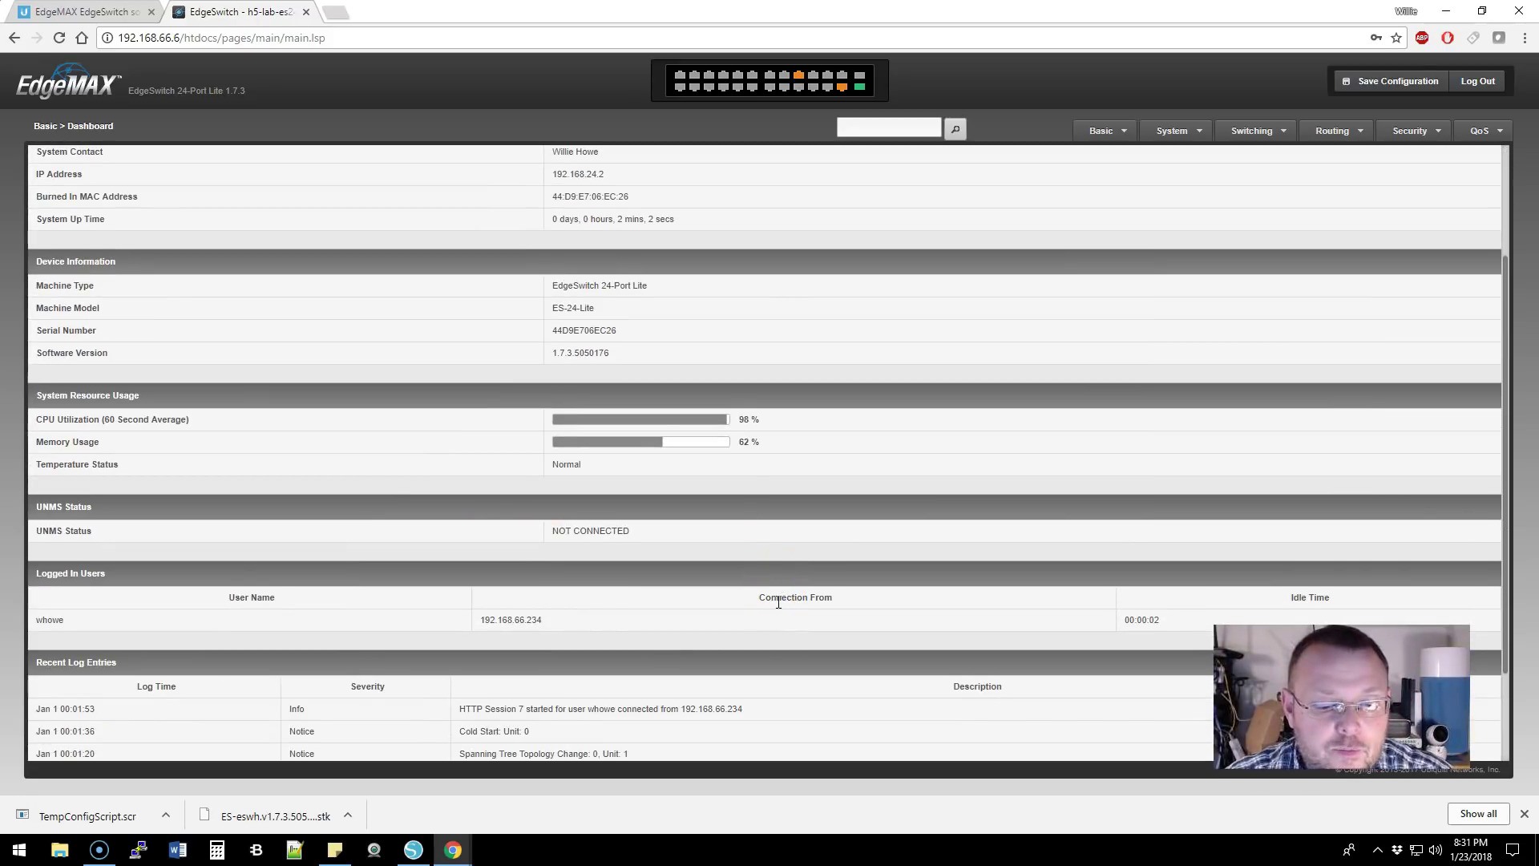
scroll(778, 602, down, 2)
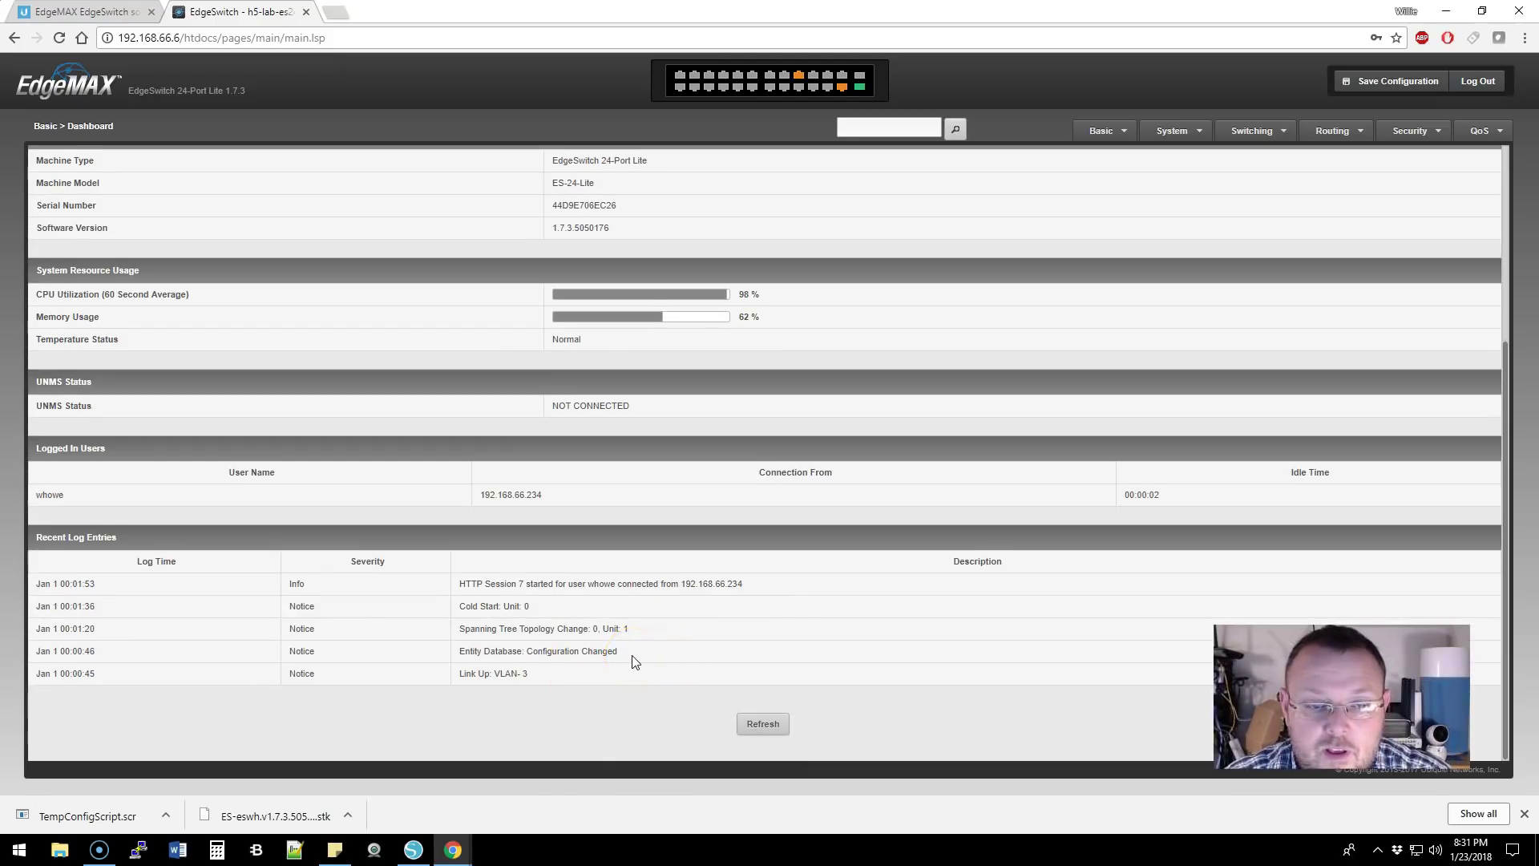
scroll(633, 660, up, 4)
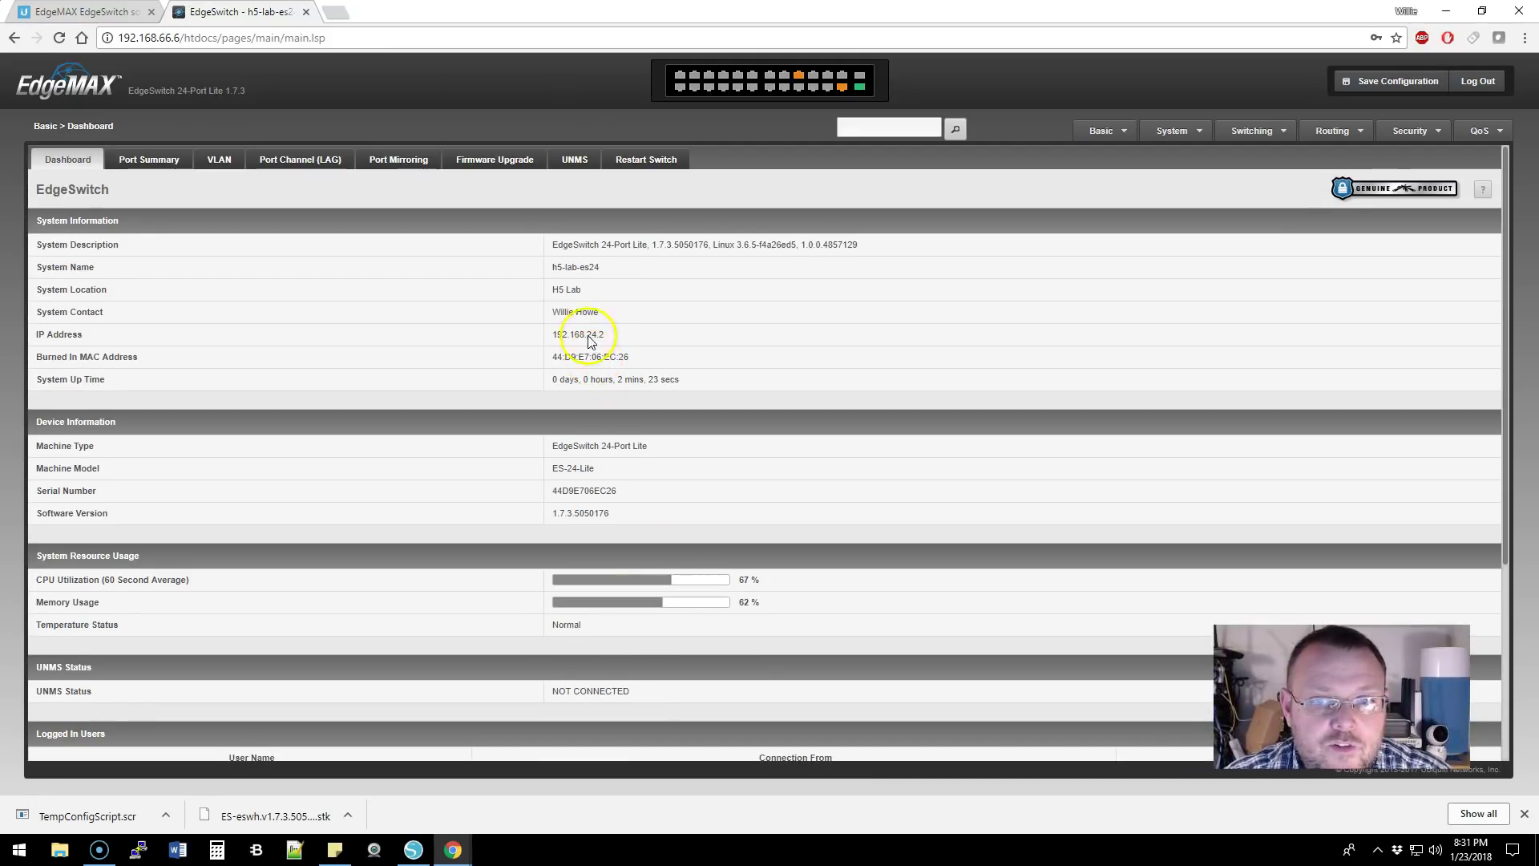
click(61, 11)
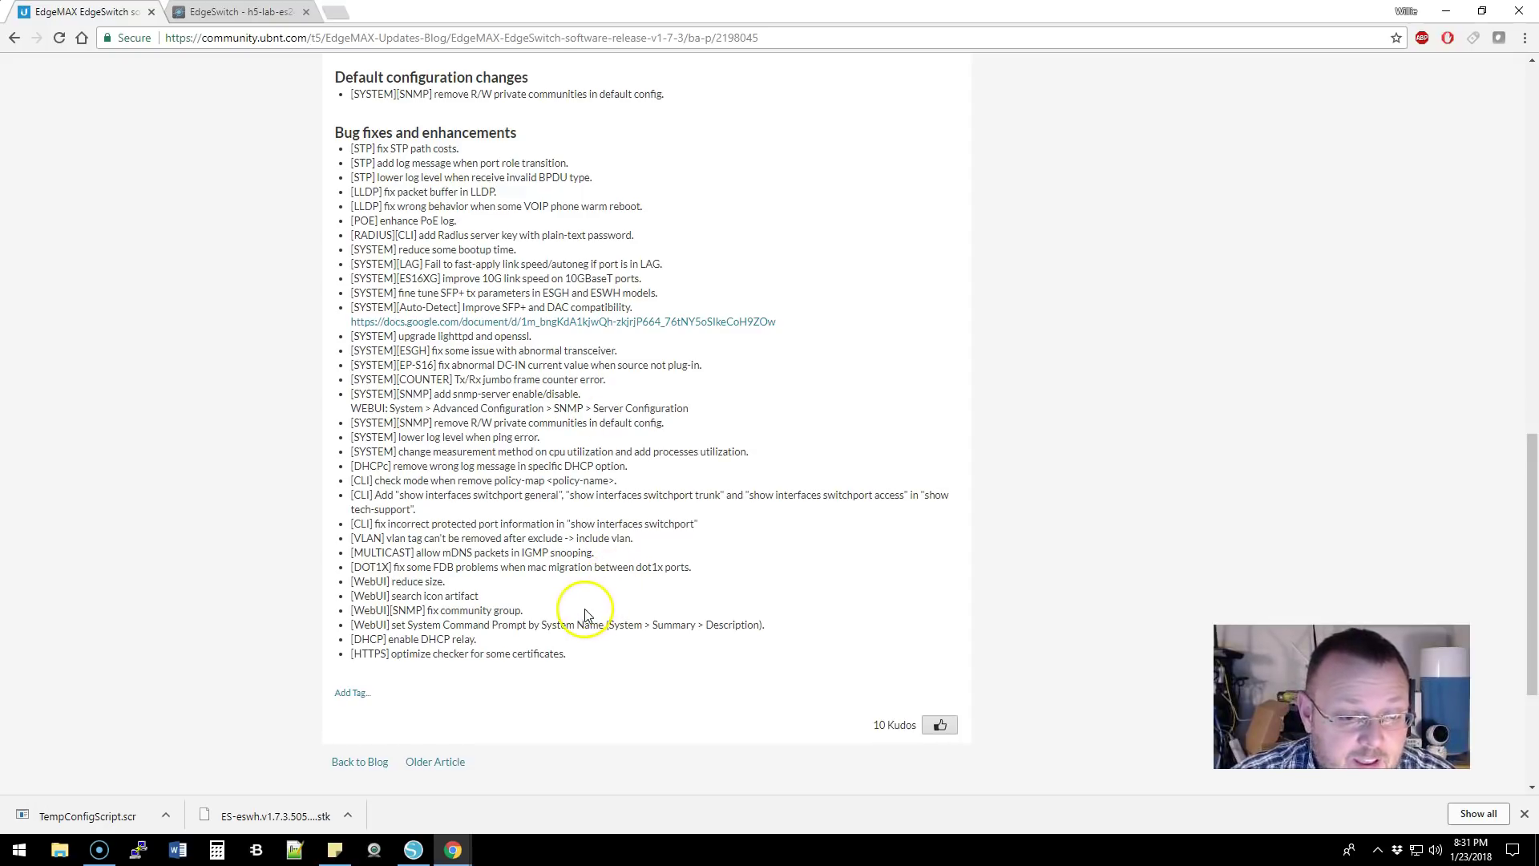
key(ctrl+Tab)
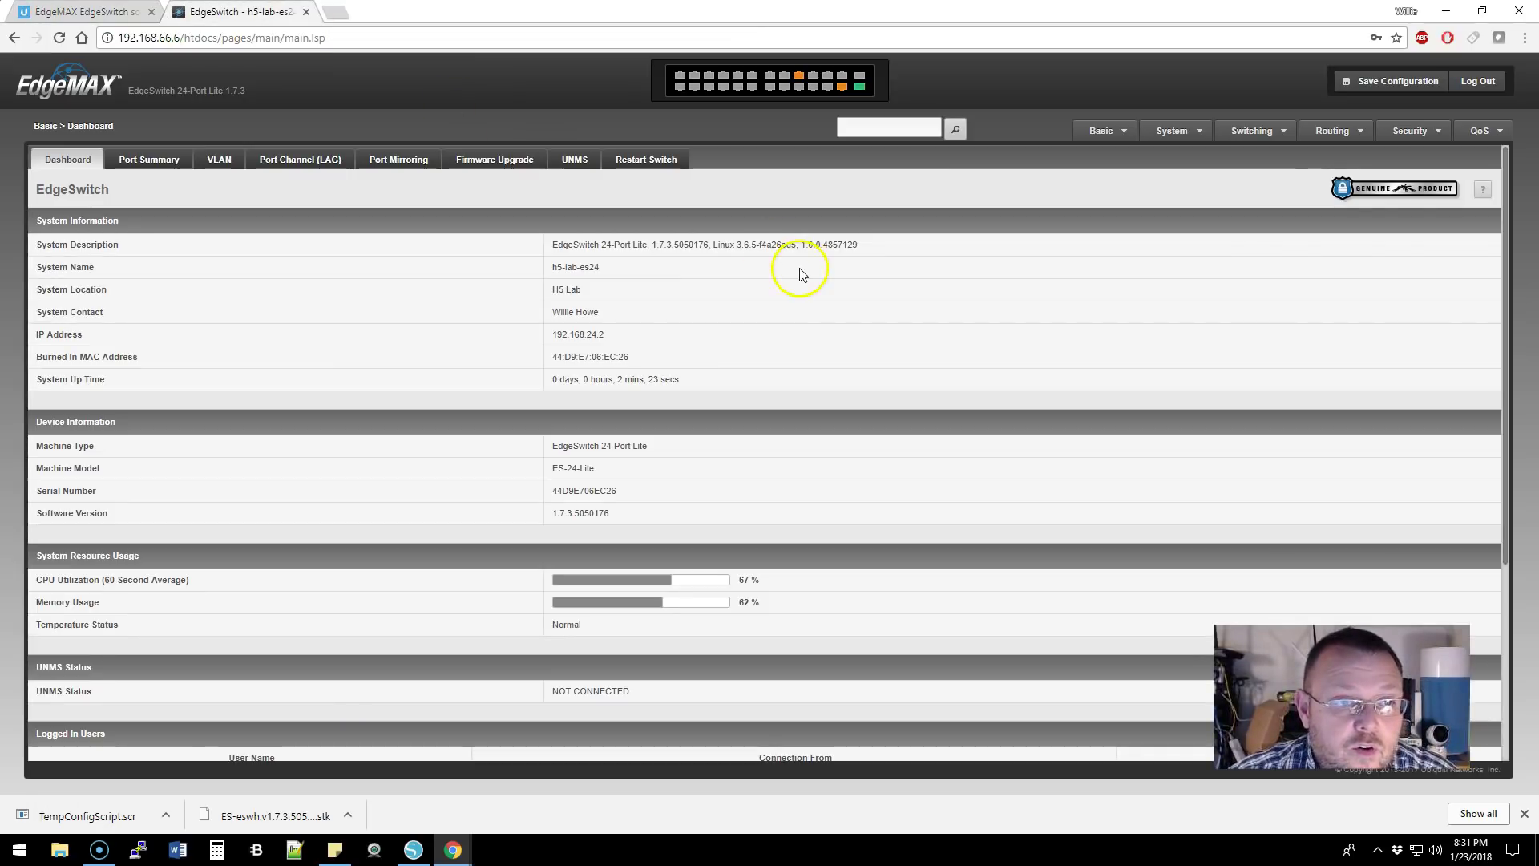
click(1235, 131)
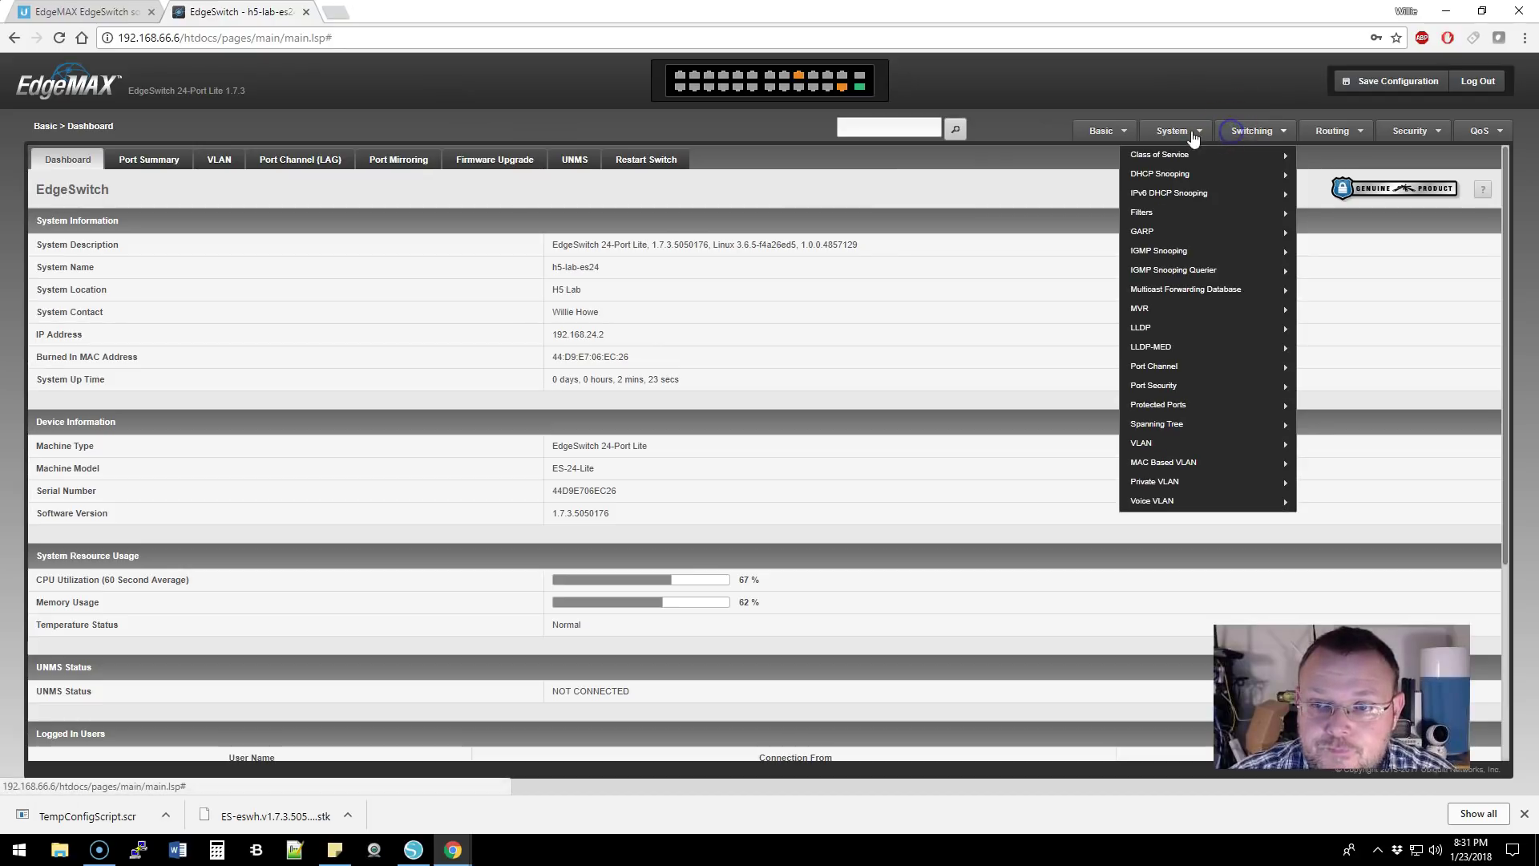
- Open the System Management Access settings and review the HTTPS configuration
click(1177, 131)
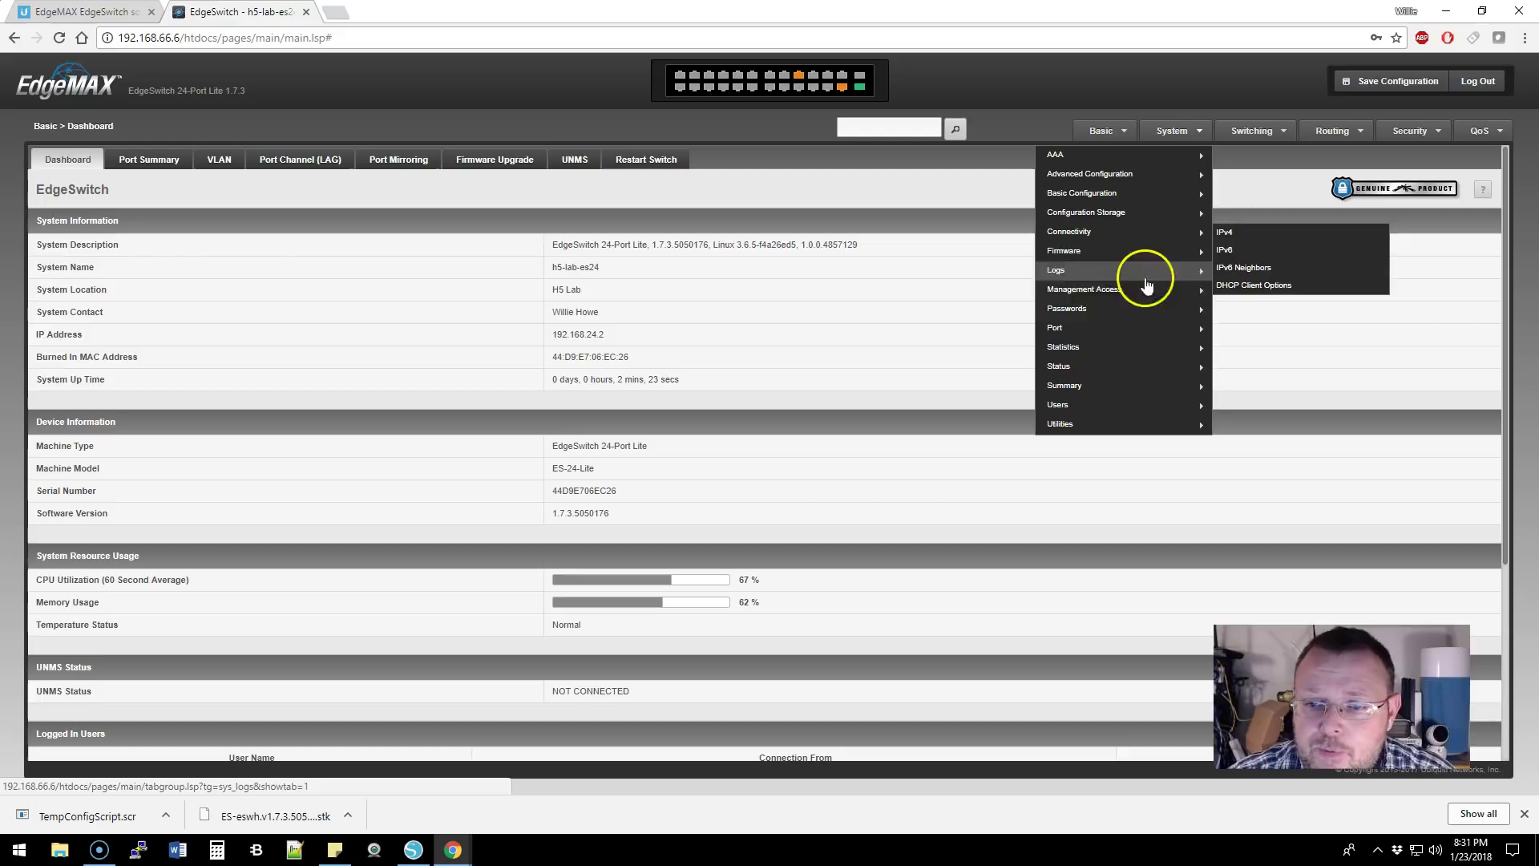
mouse_move(1168, 297)
click(1226, 291)
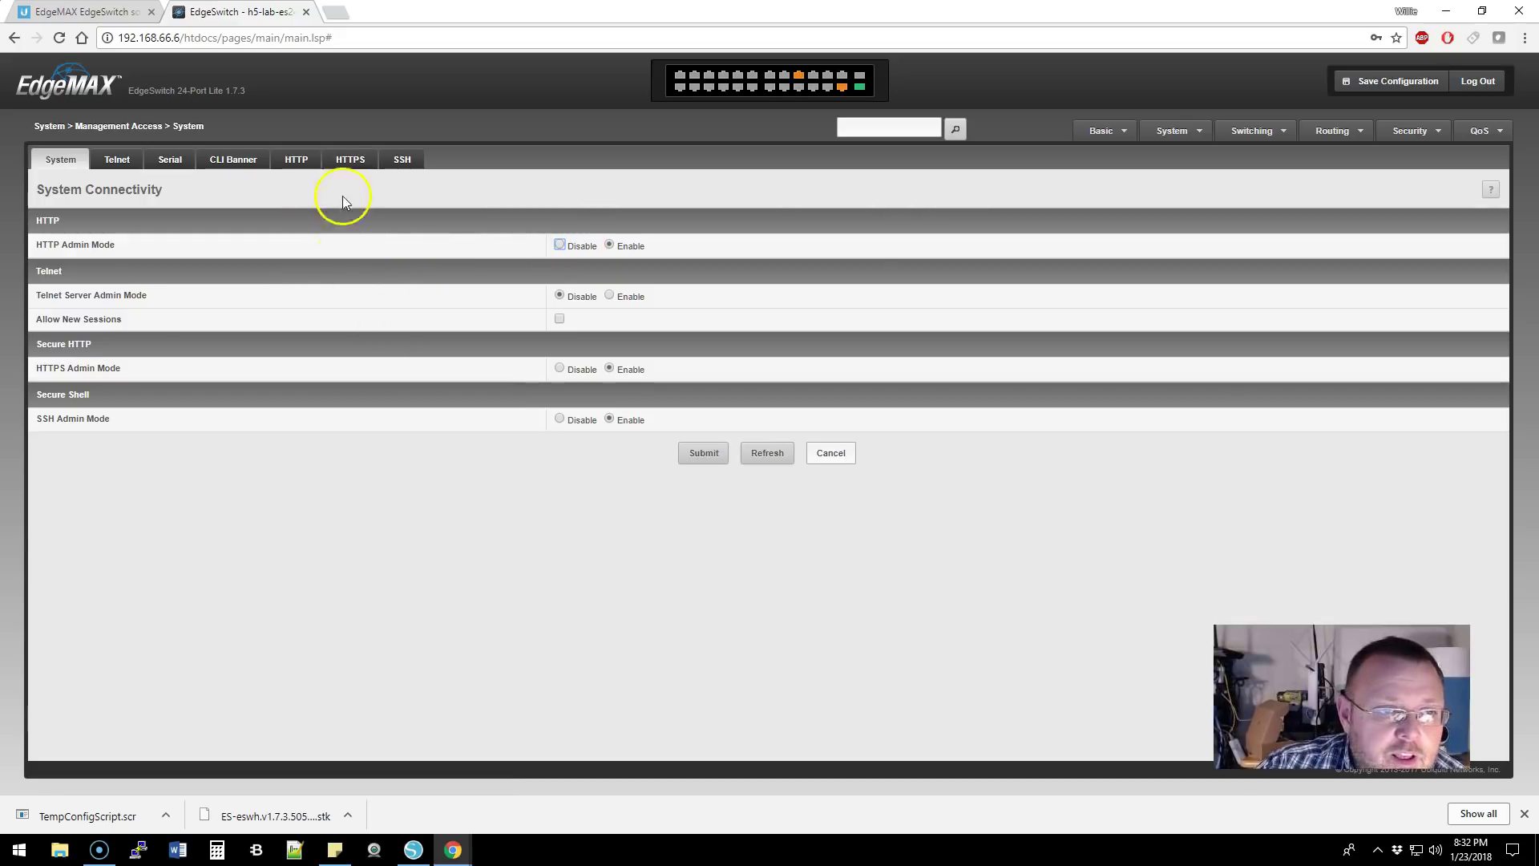
click(344, 159)
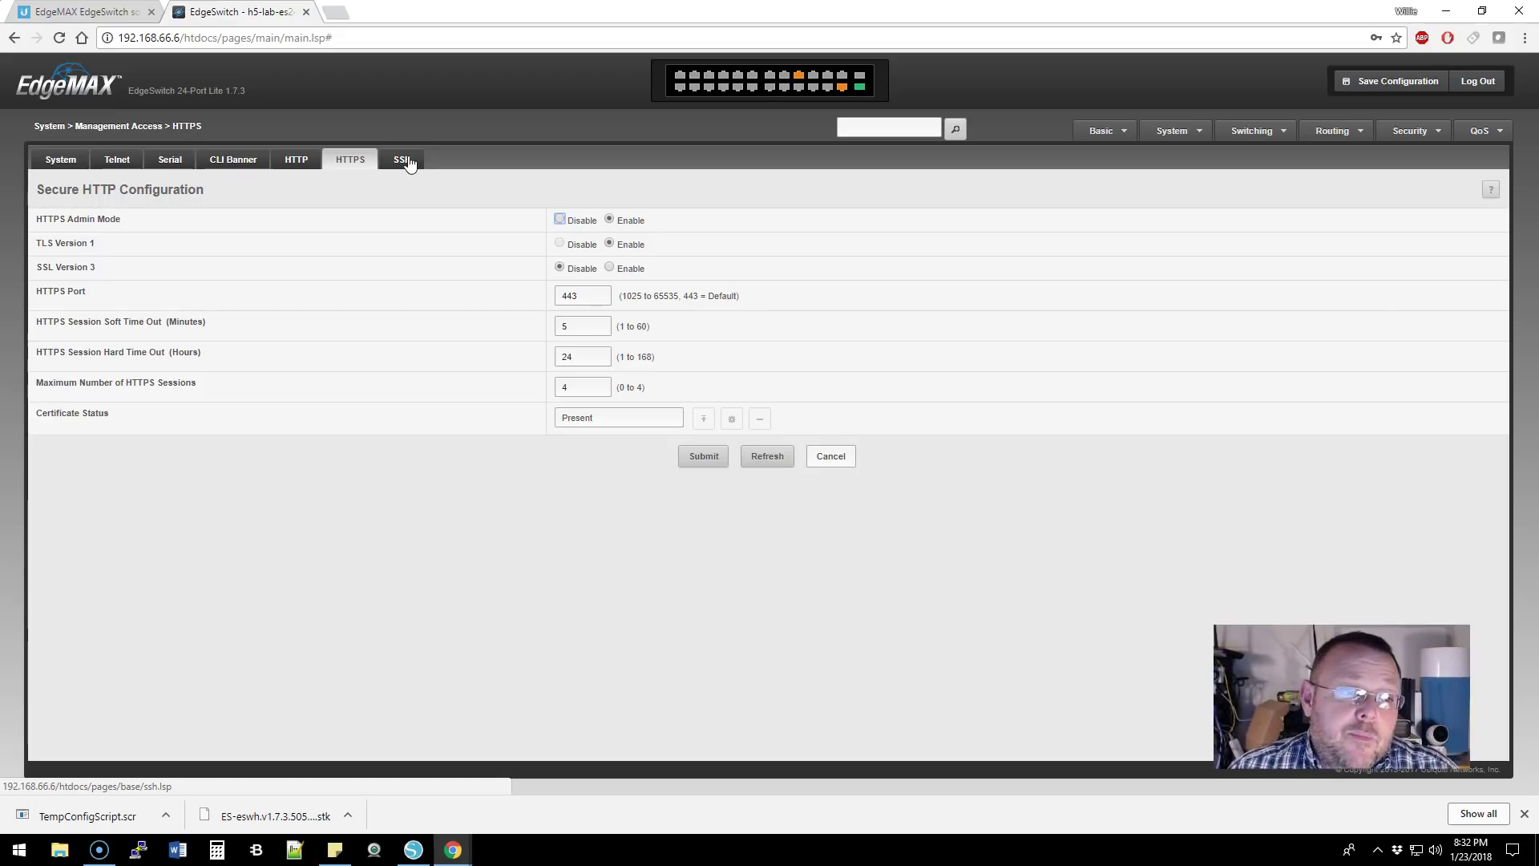
- Check that Telnet admin mode is disabled on port 23, then return to the 1.7.3 release notes
click(61, 161)
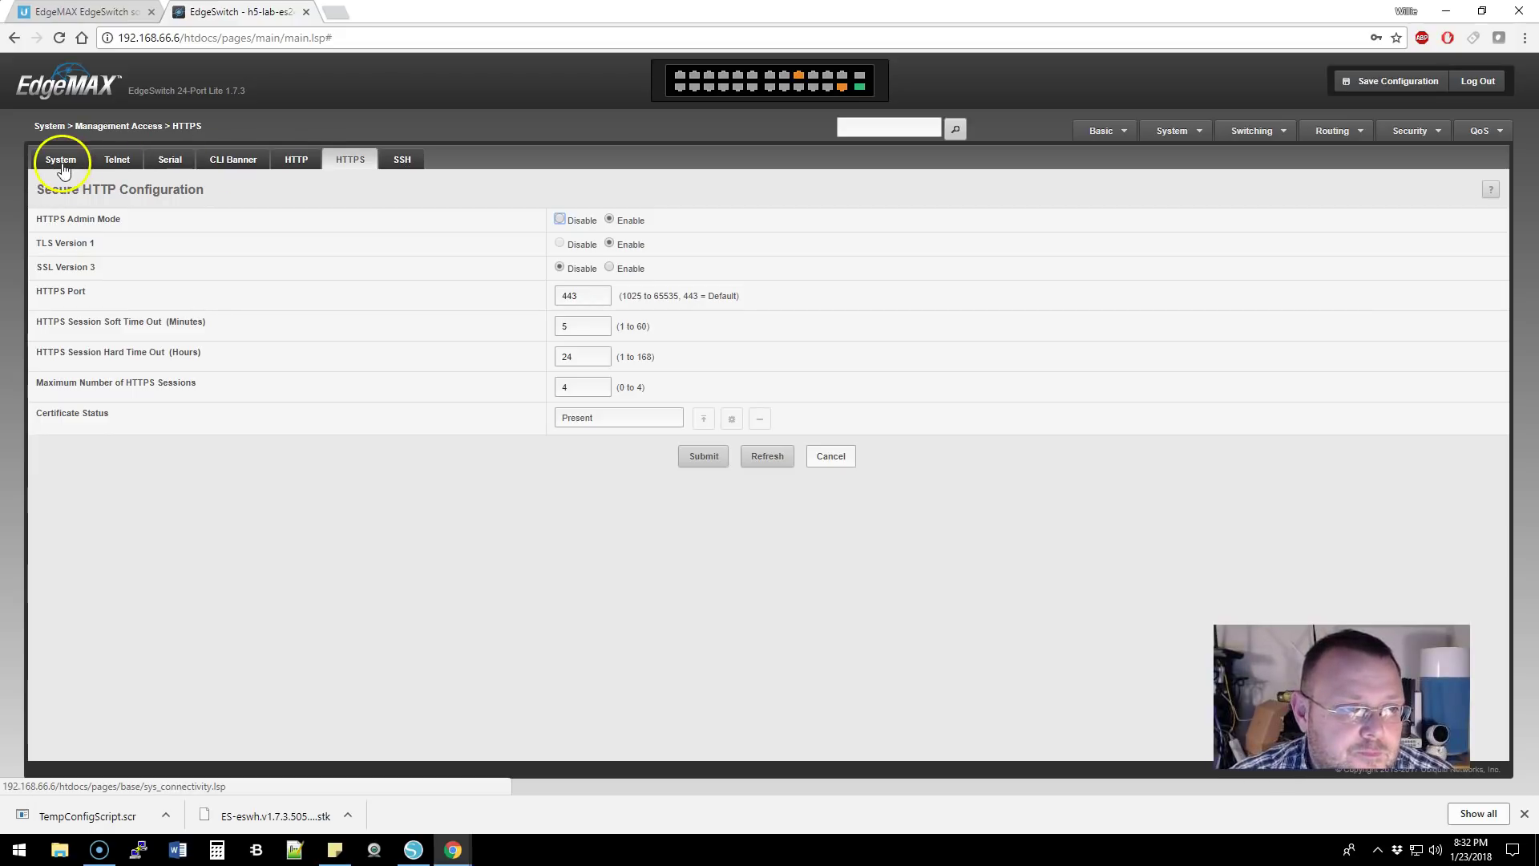
click(134, 166)
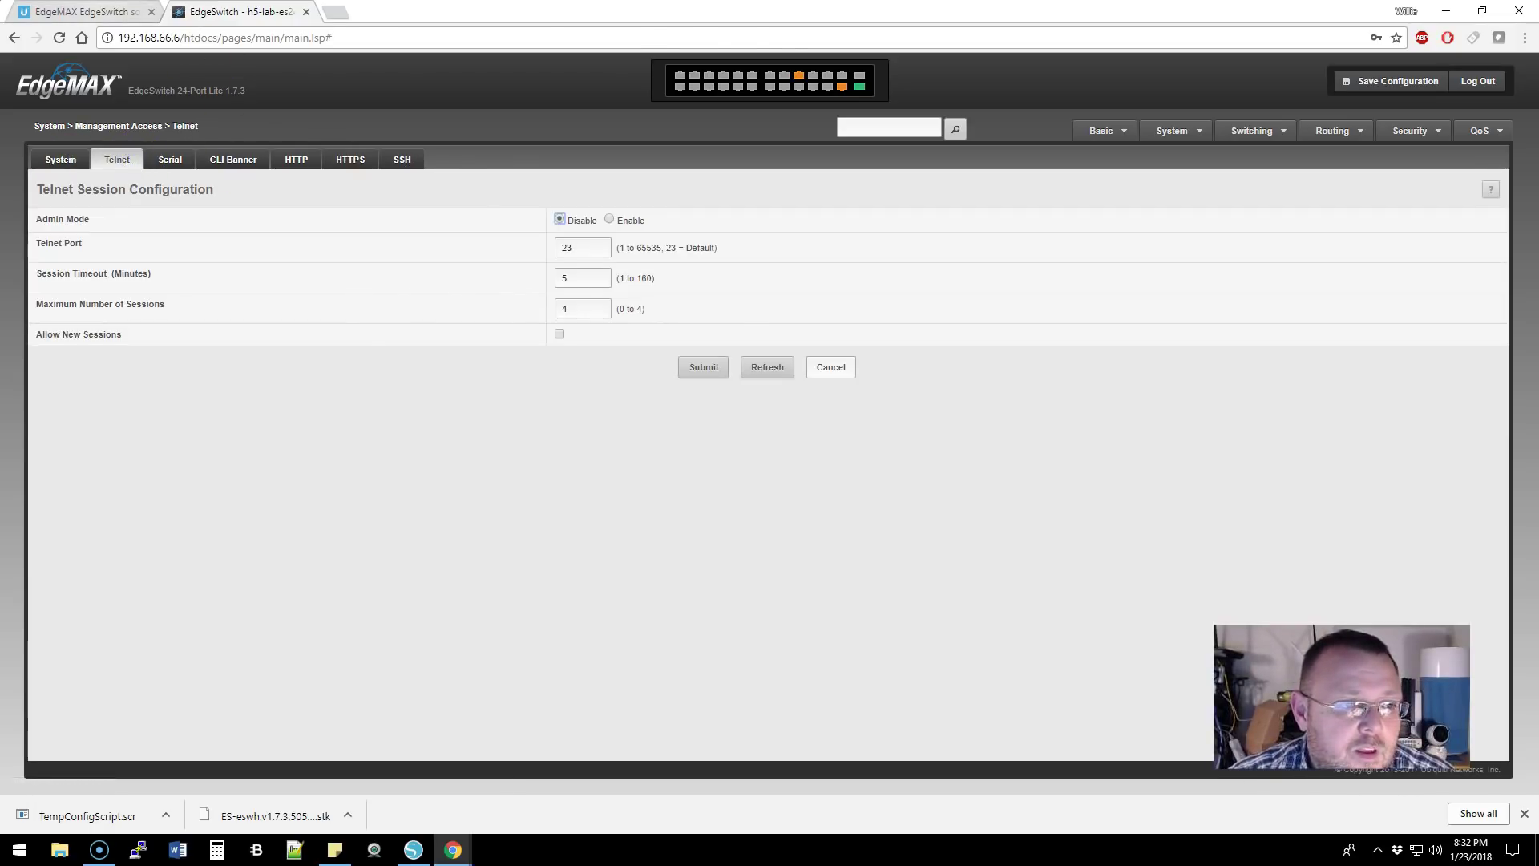
key(ctrl+shift+Tab)
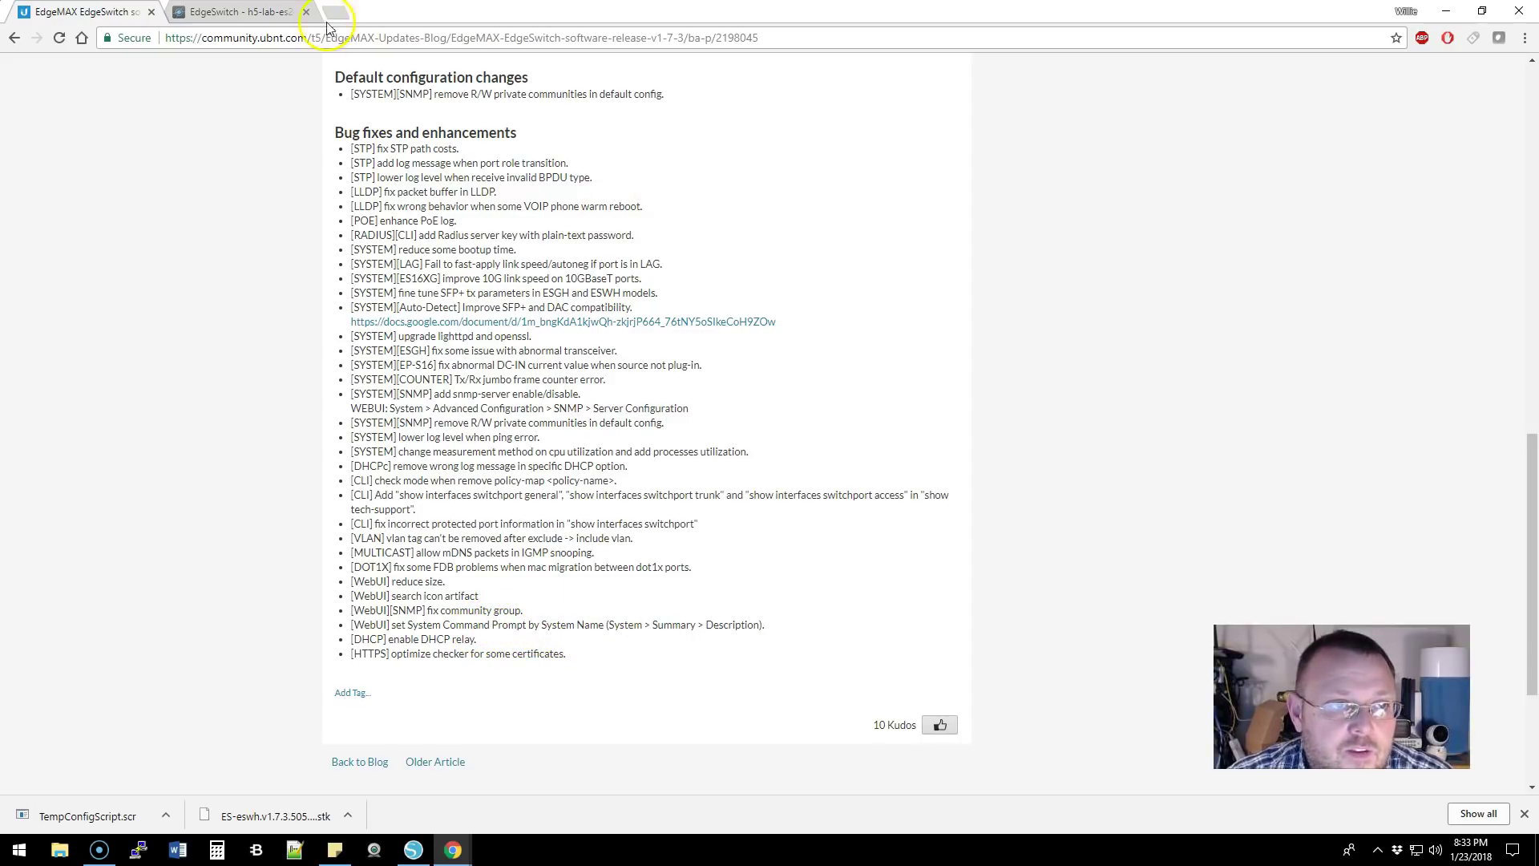
- Load the switch Dashboard showing firmware 1.7.3.5050176 with 75% CPU and 62% memory
click(279, 21)
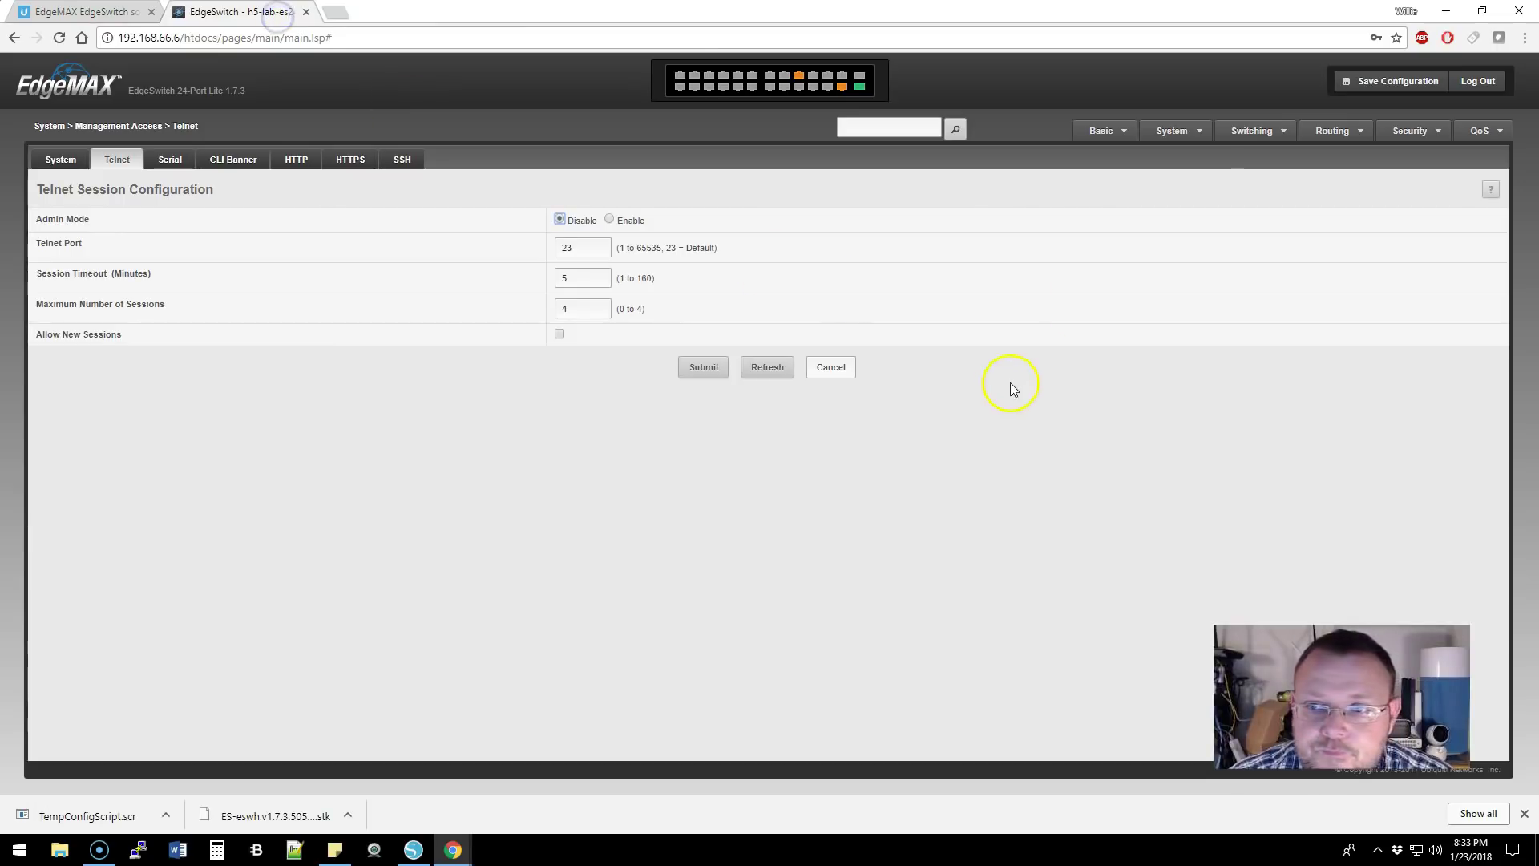
click(1116, 130)
click(1016, 150)
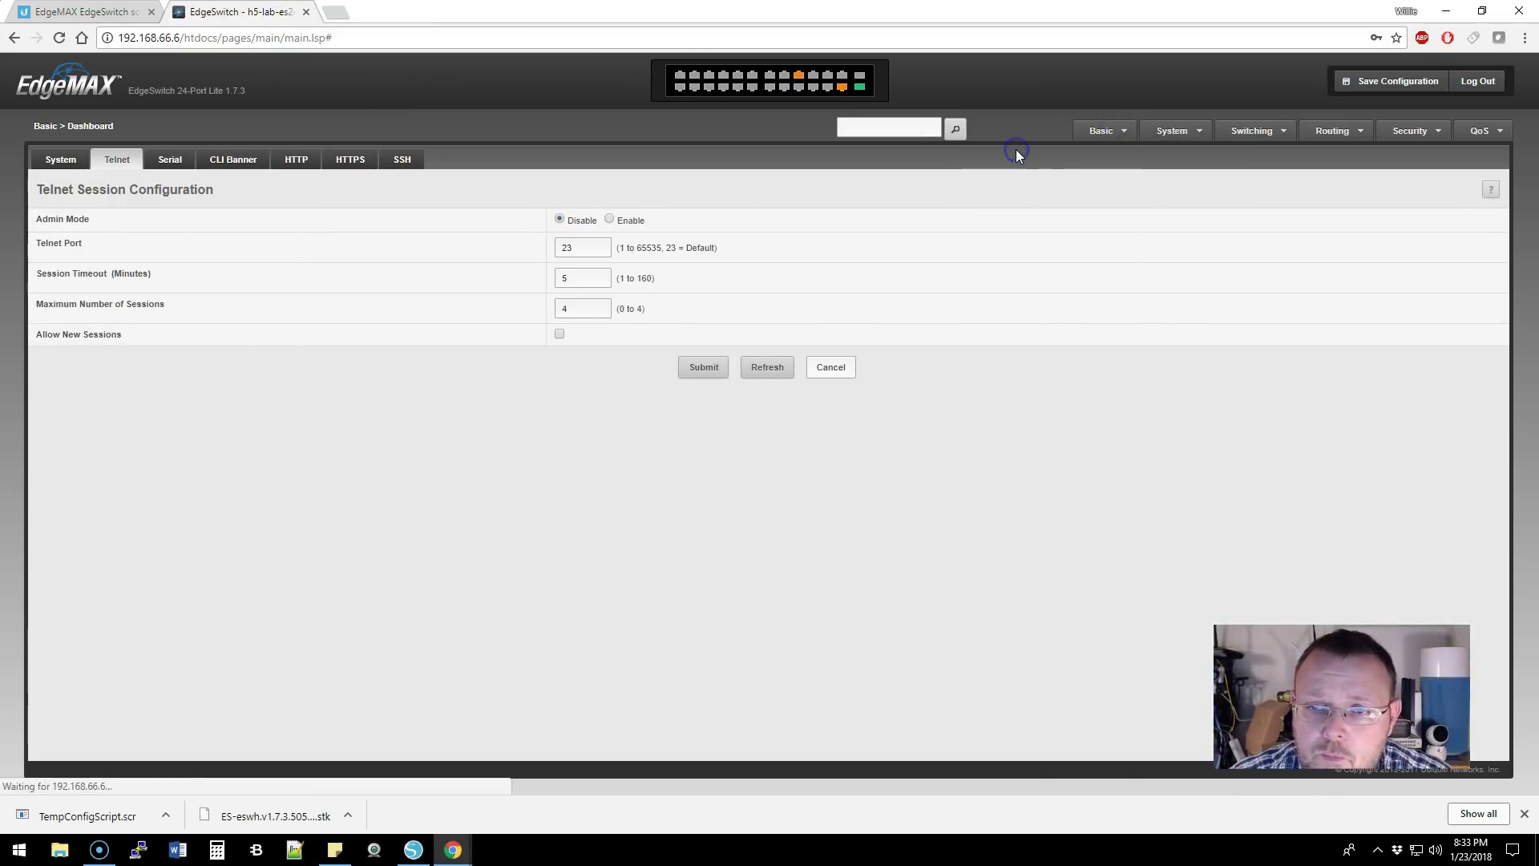
click(1102, 132)
click(1039, 151)
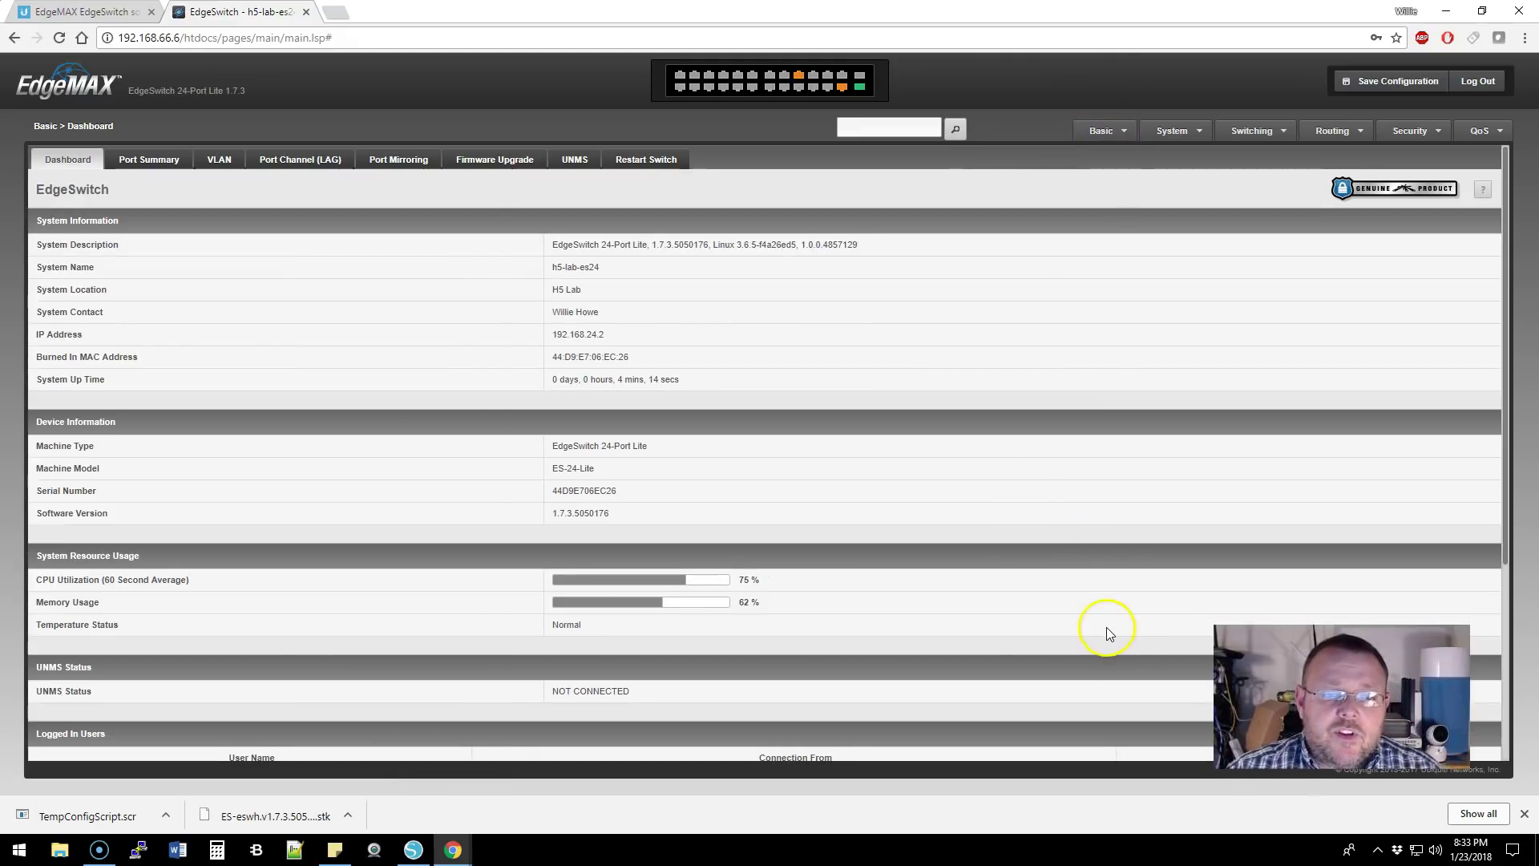
click(1176, 739)
click(1297, 449)
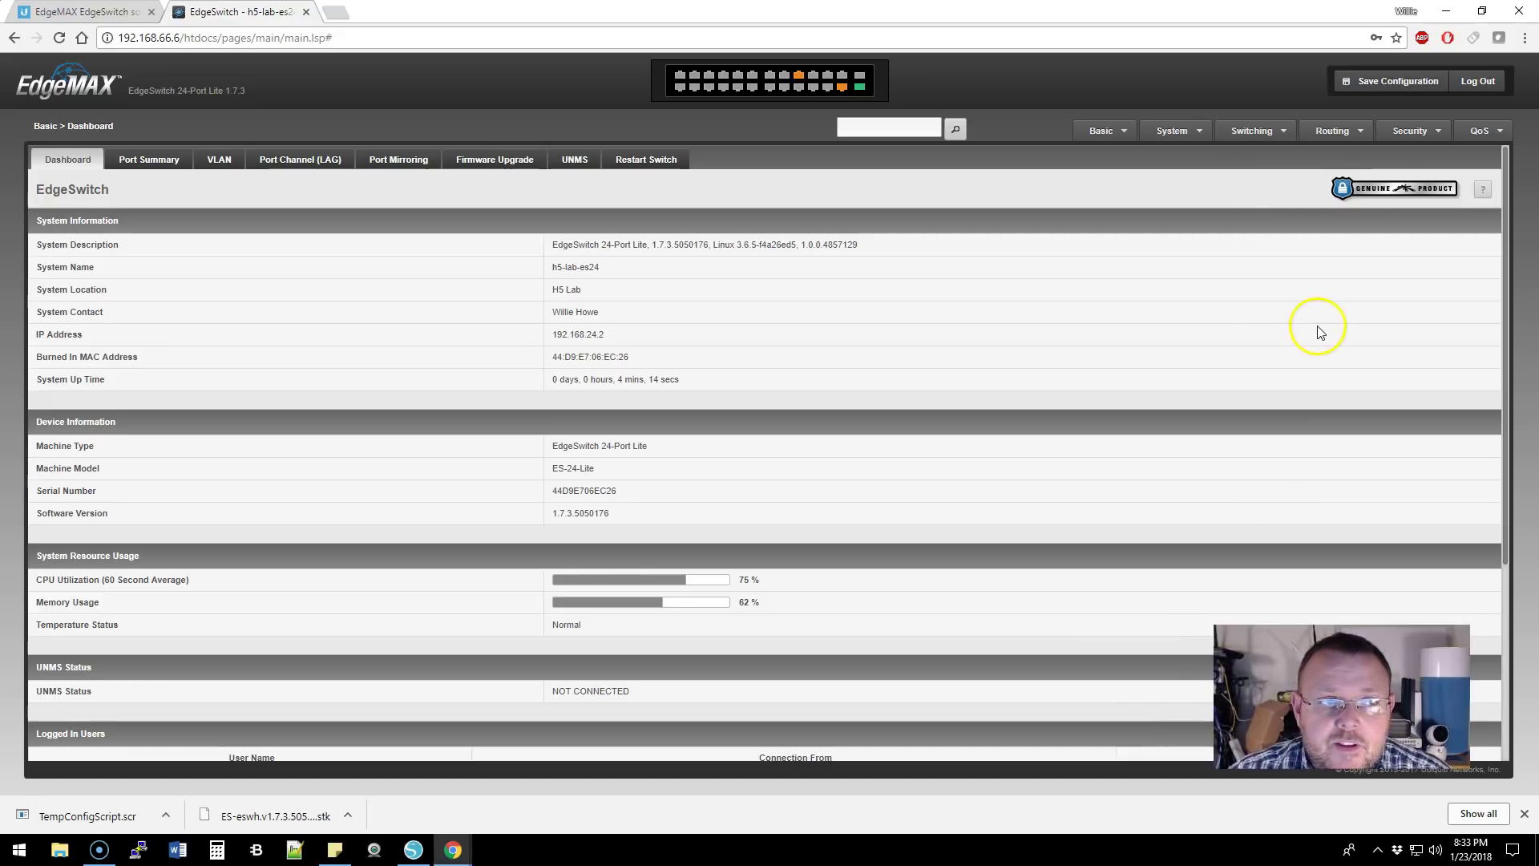